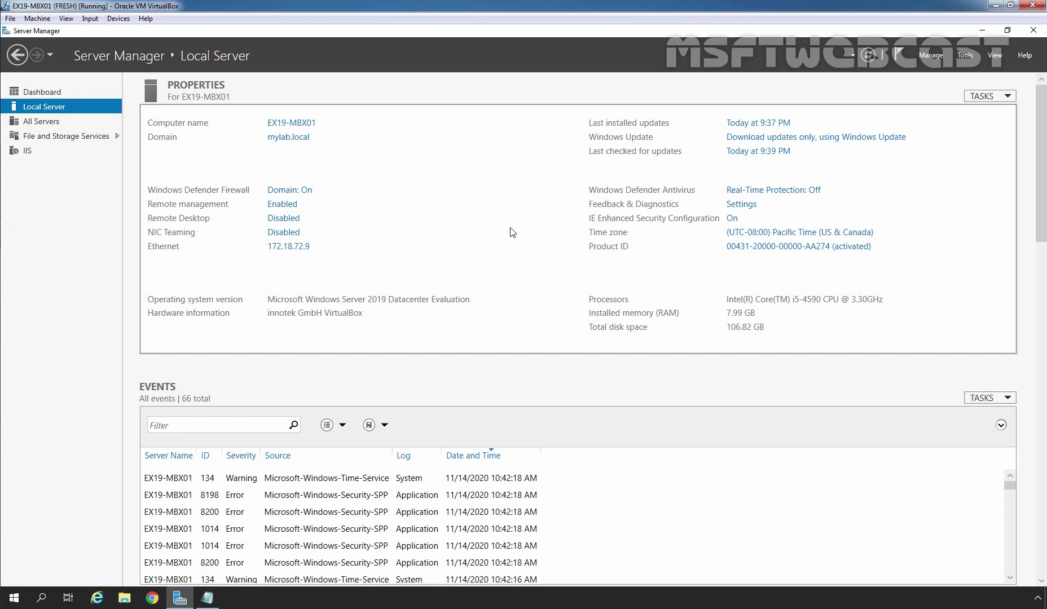
- Confirm This PC shows the EXCHANGESERVER2019-X64-CU5 image mounted as CD Drive (D:)
left_click(125, 599)
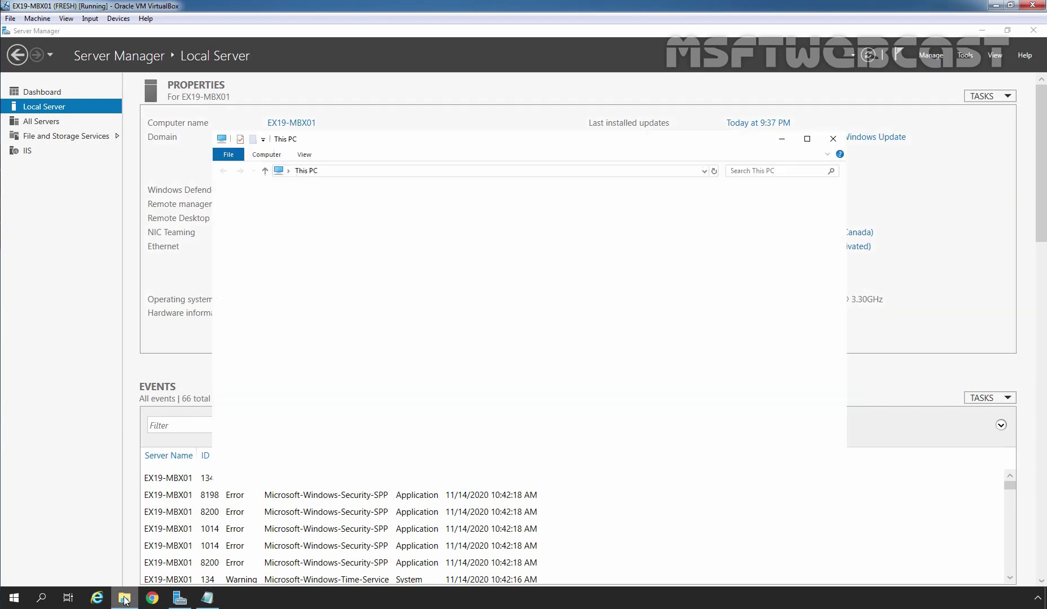
left_click(525, 334)
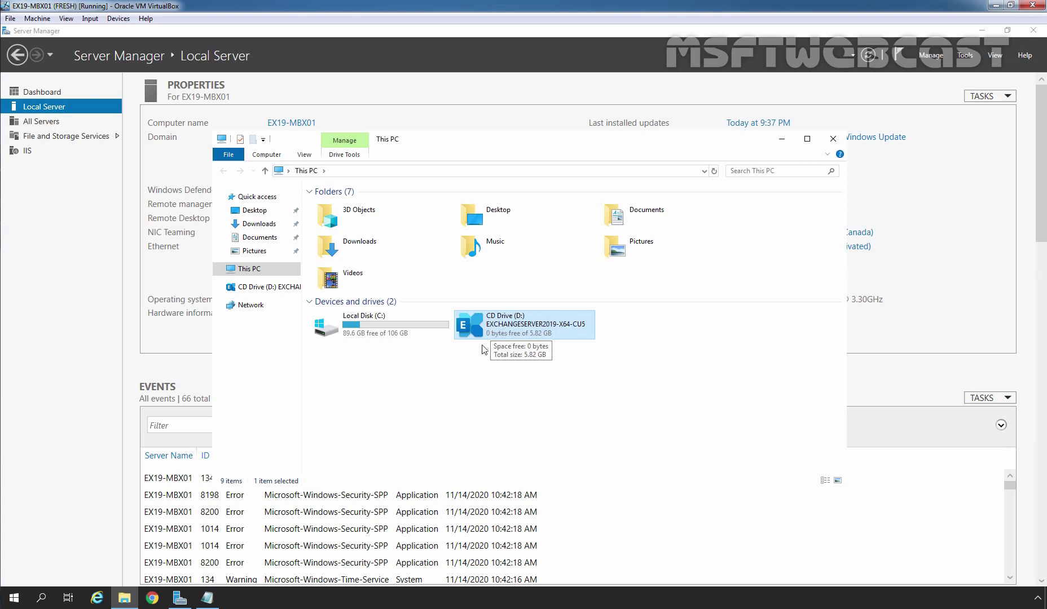
right_click(12, 603)
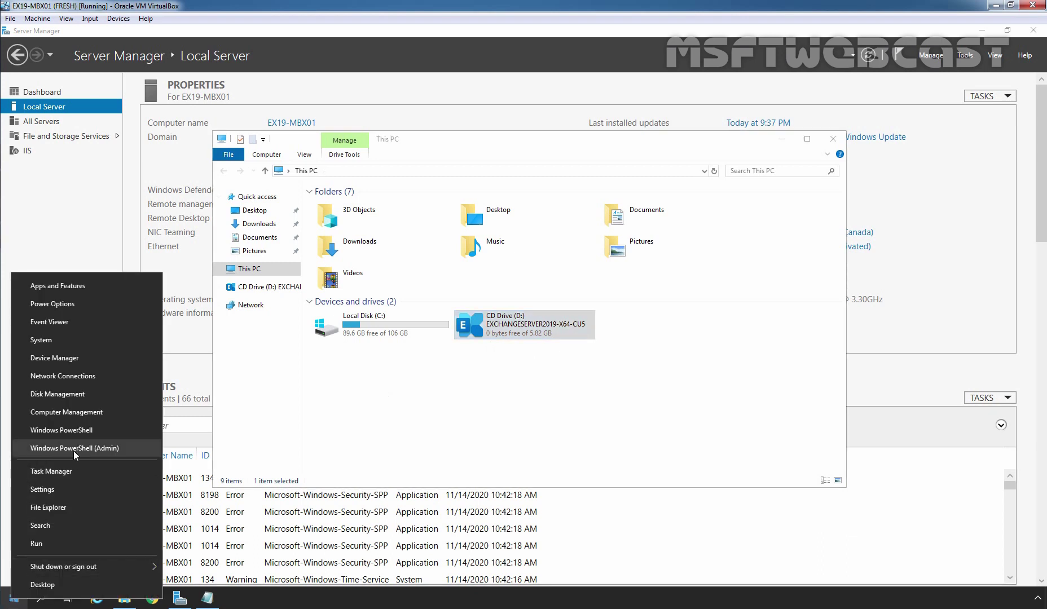
- Launch a maximized administrator PowerShell, clear it, and switch to the D:\ root
left_click(119, 448)
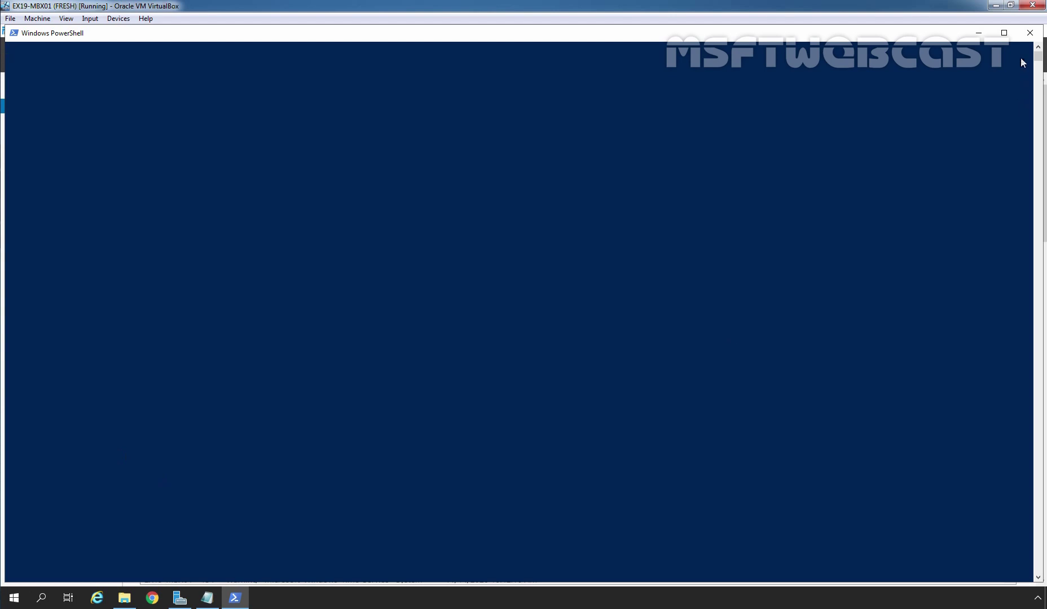
left_click(1004, 34)
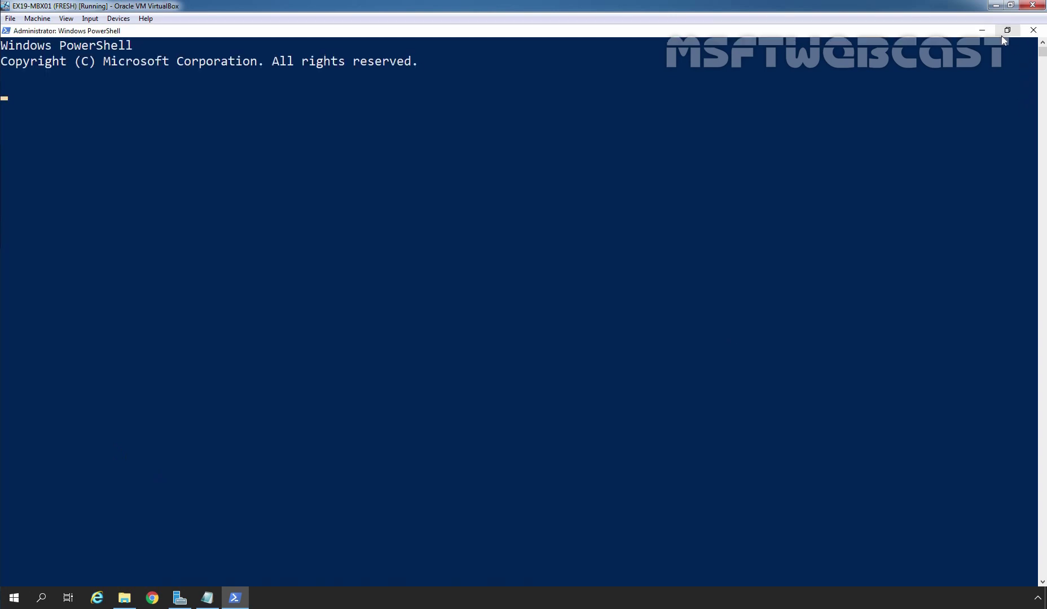
type("cd\\")
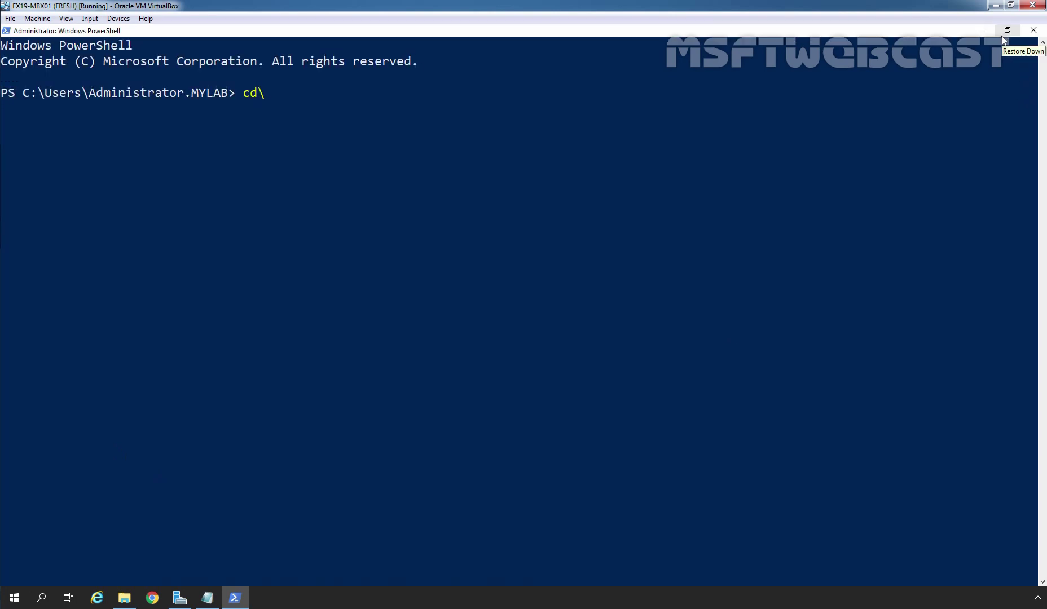
key("Return")
type("cls")
key("Return")
key("Return")
key("Return")
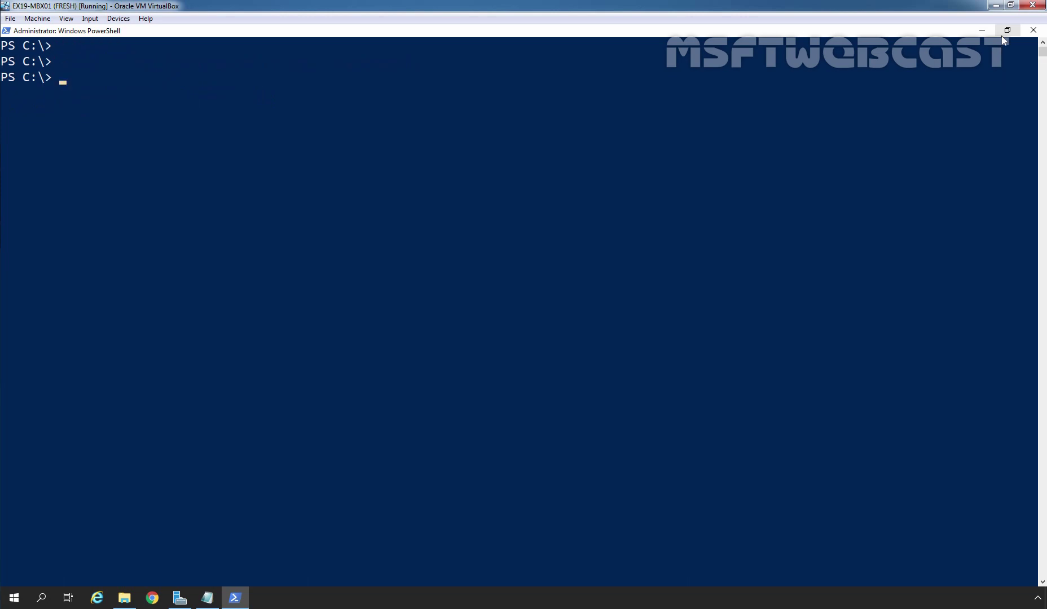
type("d:")
key("Return")
- Minimize File Explorer and bring the Prerequisites commands note to the front
left_click(124, 598)
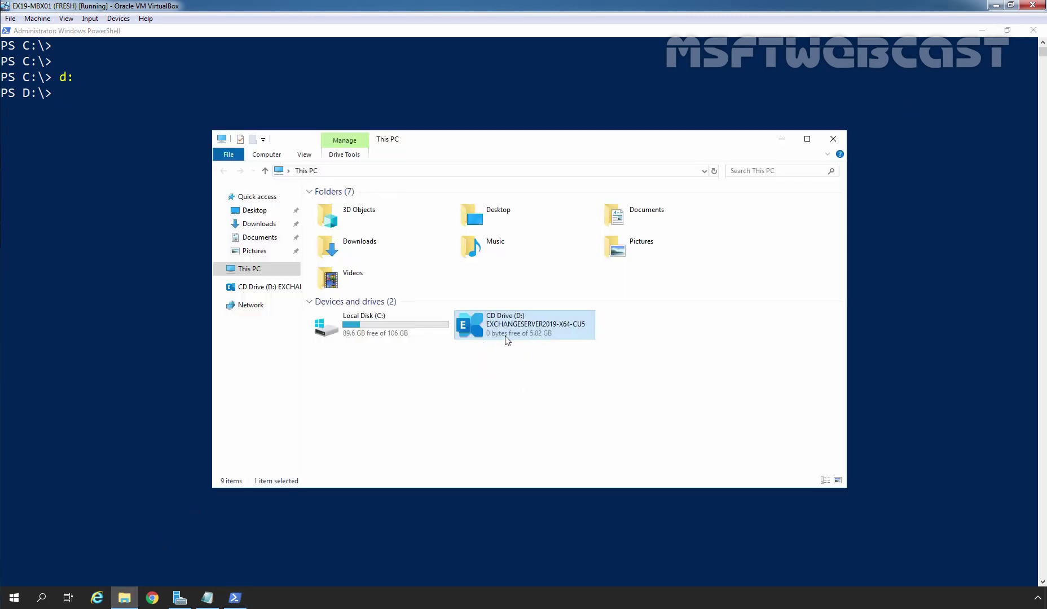
left_click(782, 140)
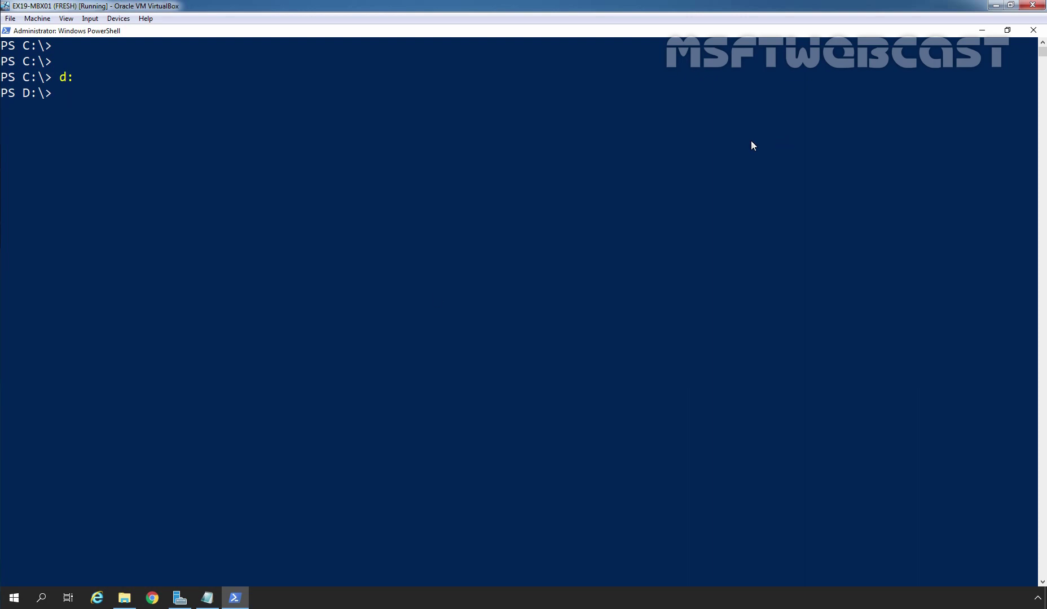
left_click(207, 599)
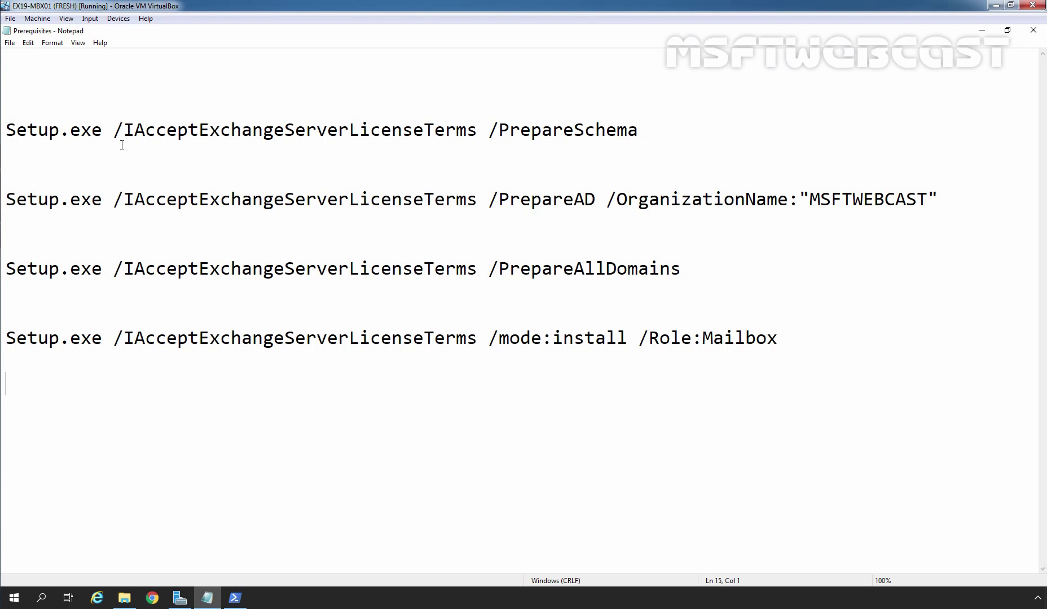
- Run .\Setup.EXE with the /PrepareSchema switches copied from the Prerequisites note
left_click(235, 598)
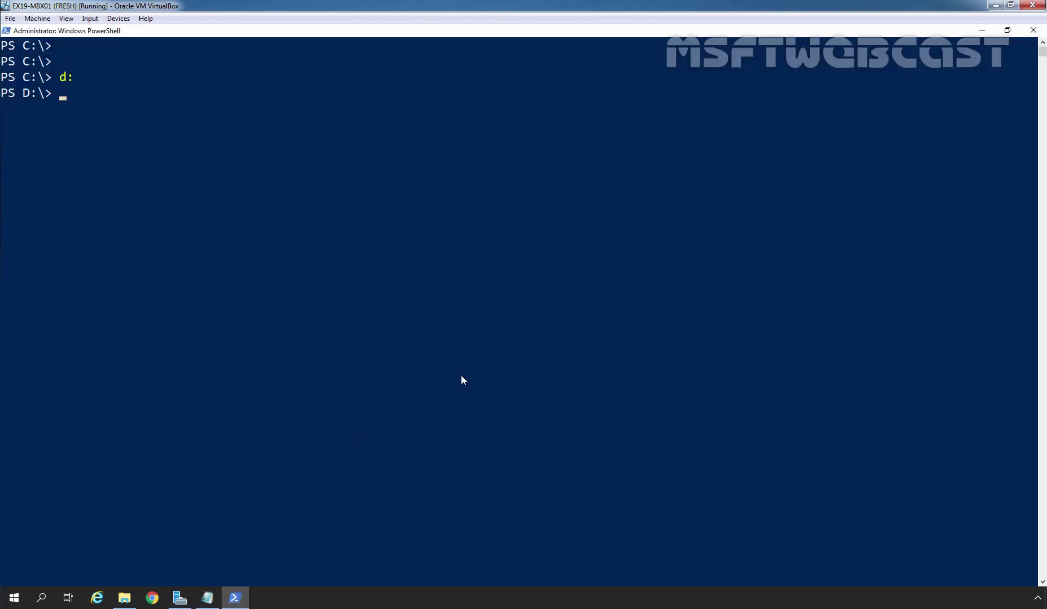
type("setup")
key("Tab")
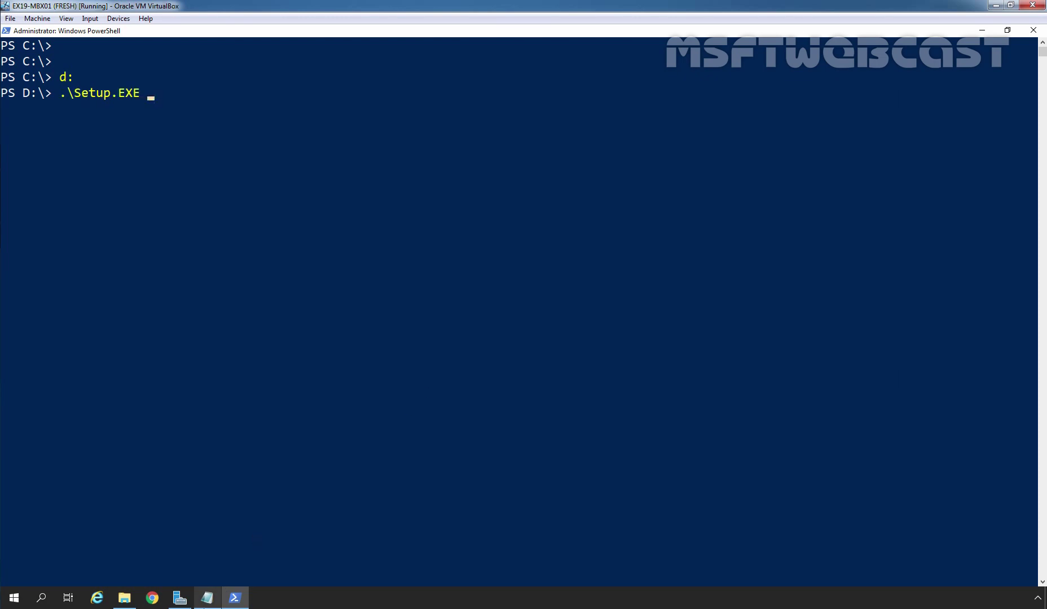
left_click(207, 597)
left_click_drag(113, 133, 495, 145)
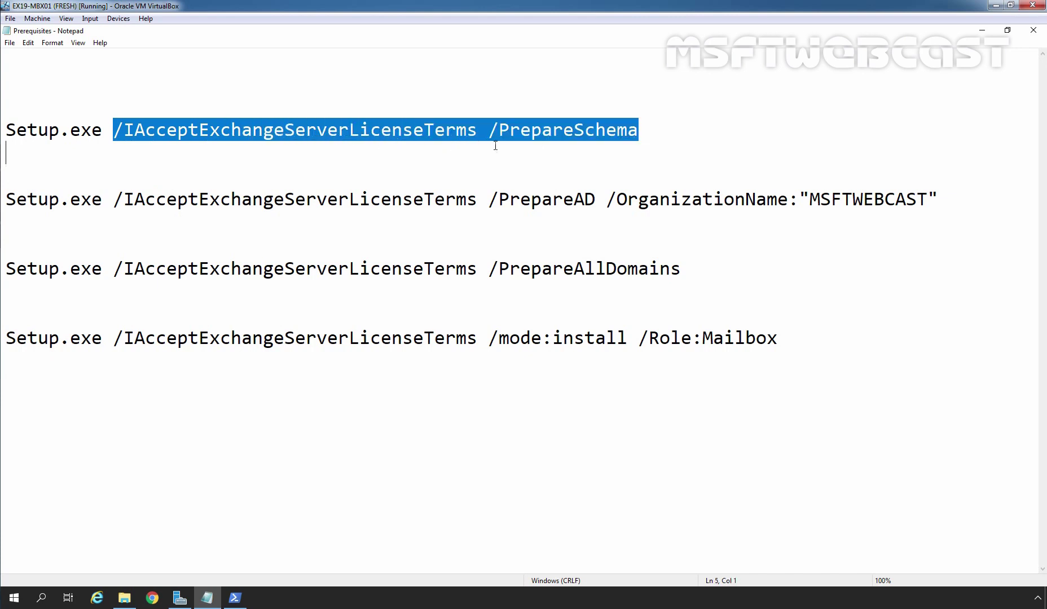
right_click(551, 129)
left_click(574, 165)
left_click(235, 598)
right_click(401, 219)
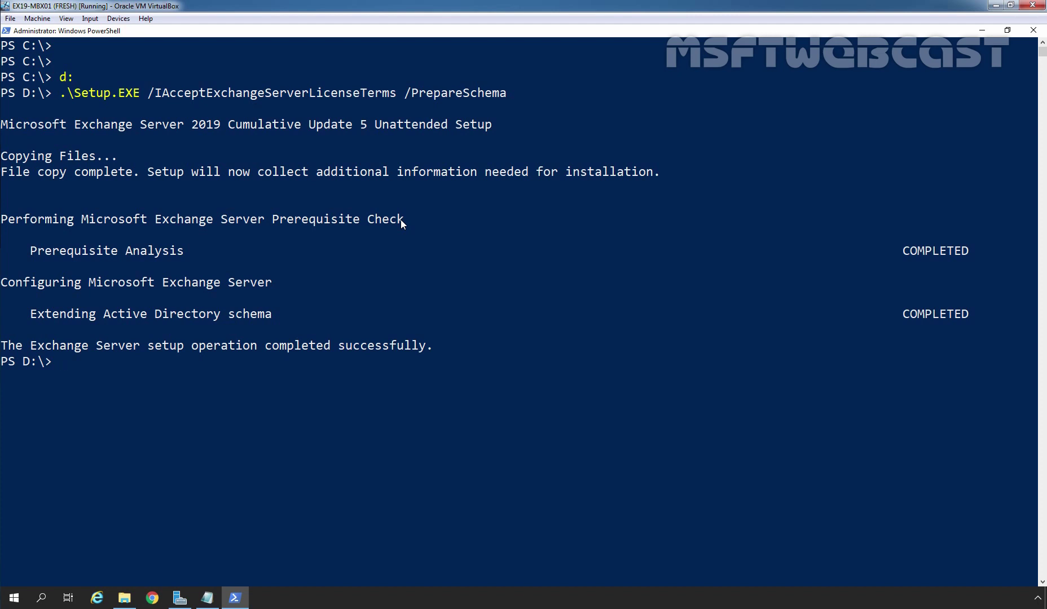
left_click(207, 598)
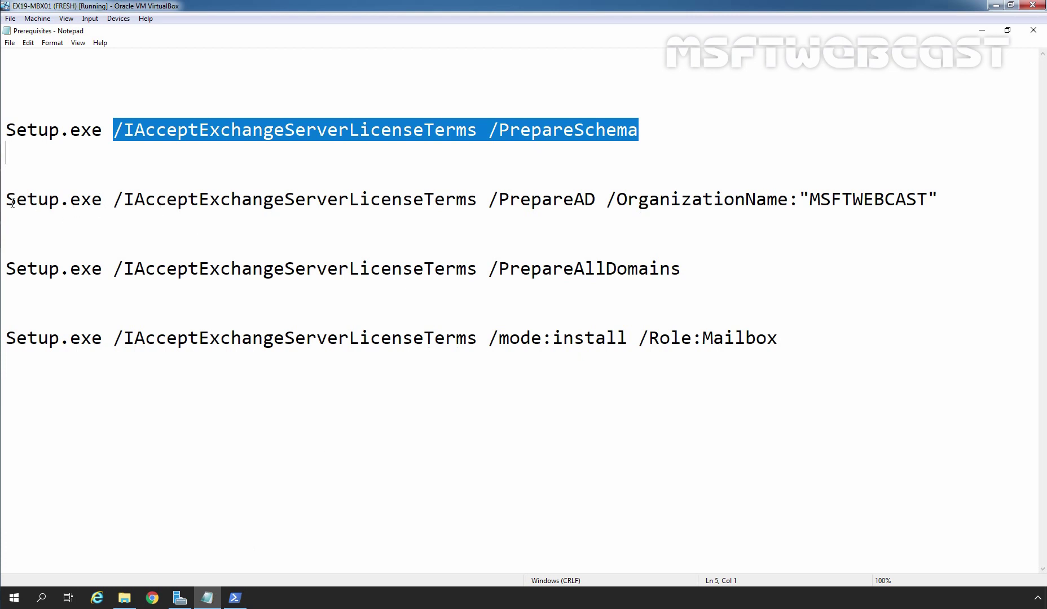
- Paste the PrepareAD command for organization MSFTWEBCAST and correct its prefix to .\Setup.exe
left_click_drag(6, 200, 962, 201)
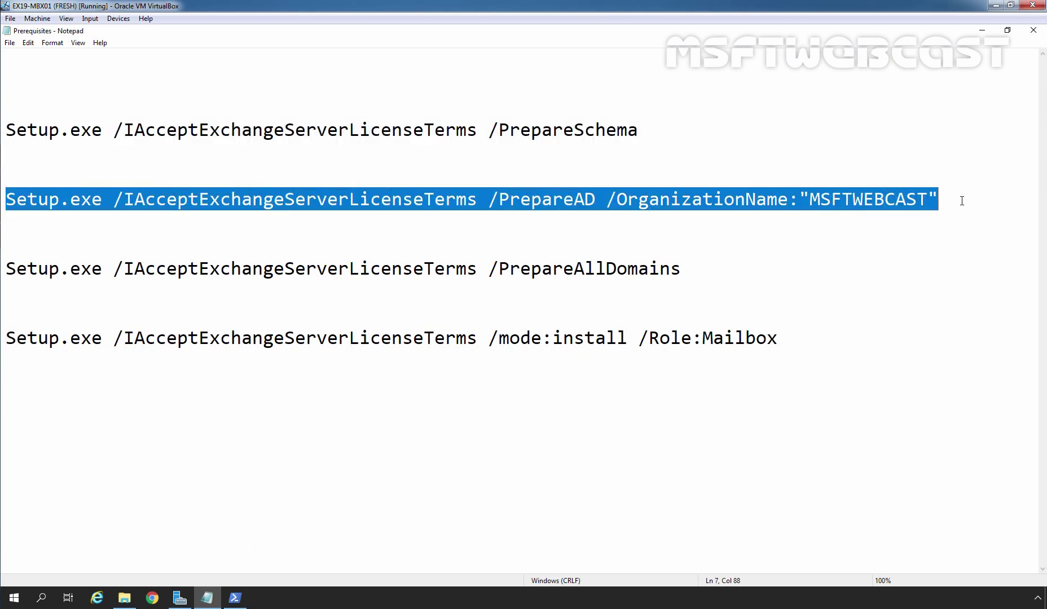
right_click(803, 198)
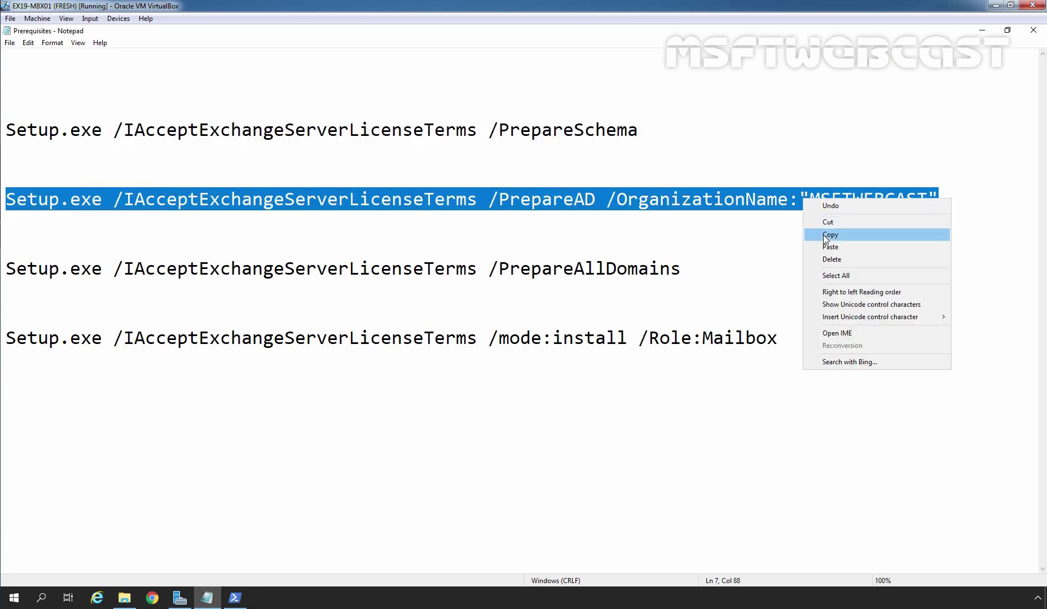
left_click(826, 234)
left_click(236, 599)
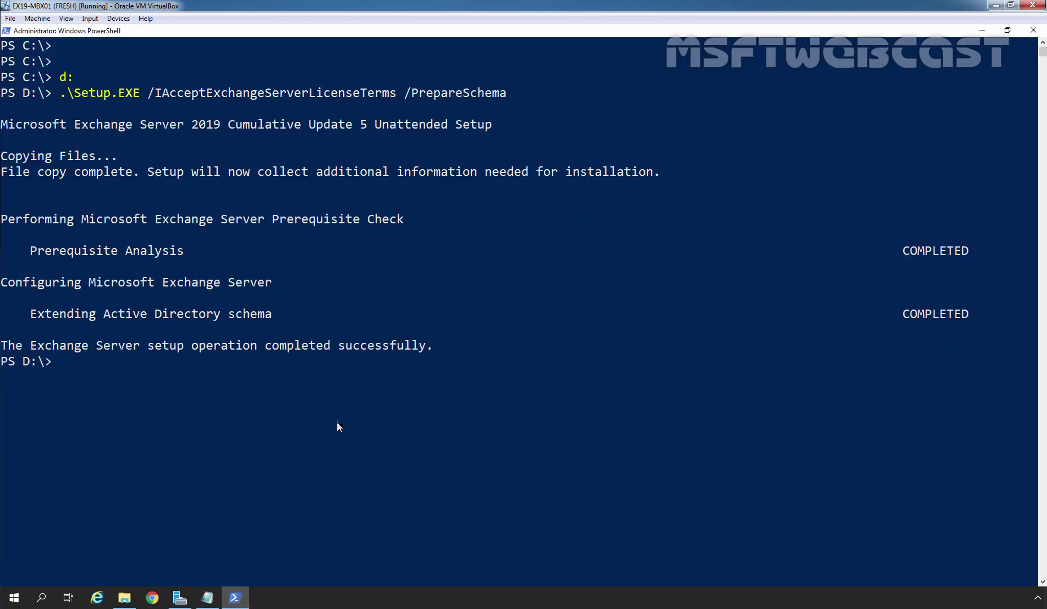
right_click(385, 317)
key("Home")
key("Right")
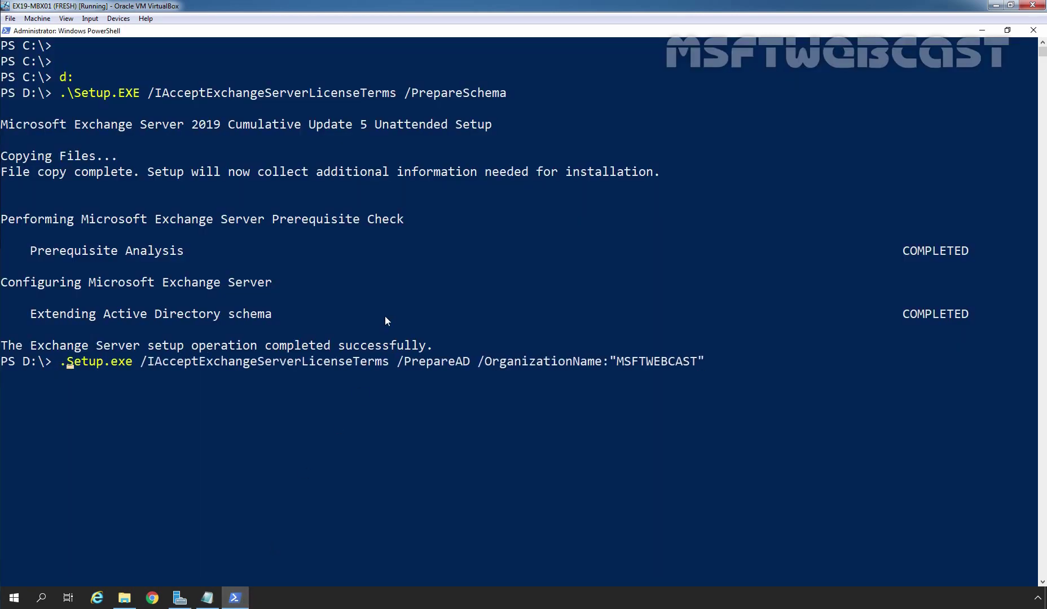
type("\\")
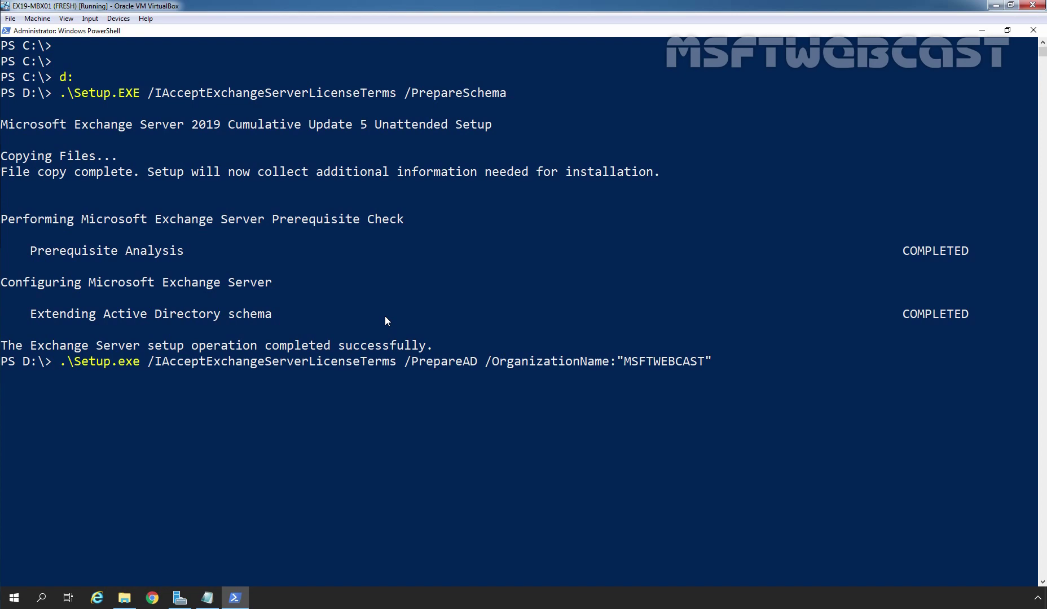
- Execute the MSFTWEBCAST PrepareAD command, then return to the Prerequisites note after it succeeds
key("Return")
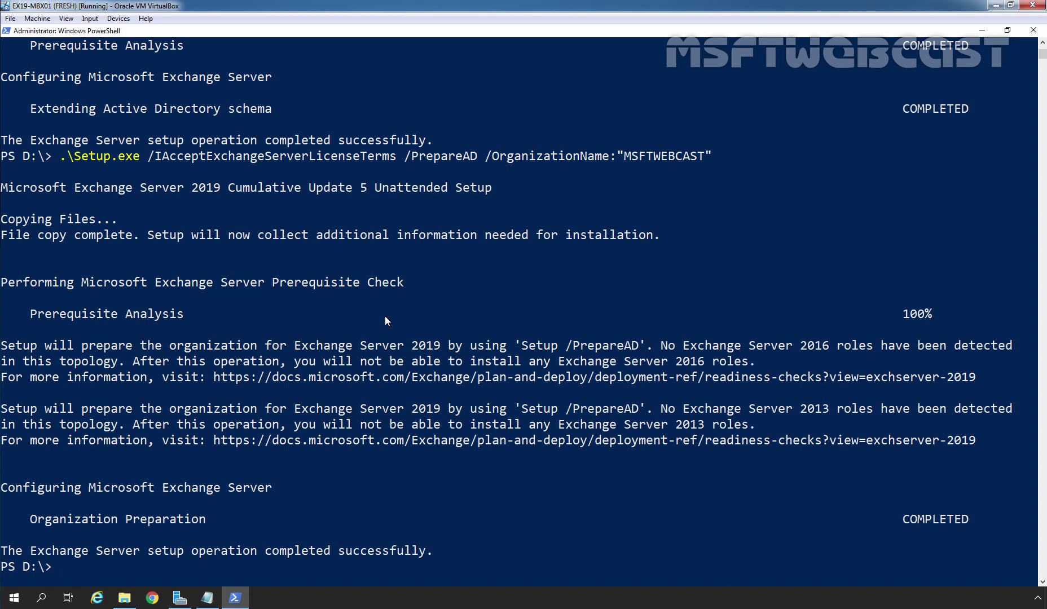
left_click(208, 598)
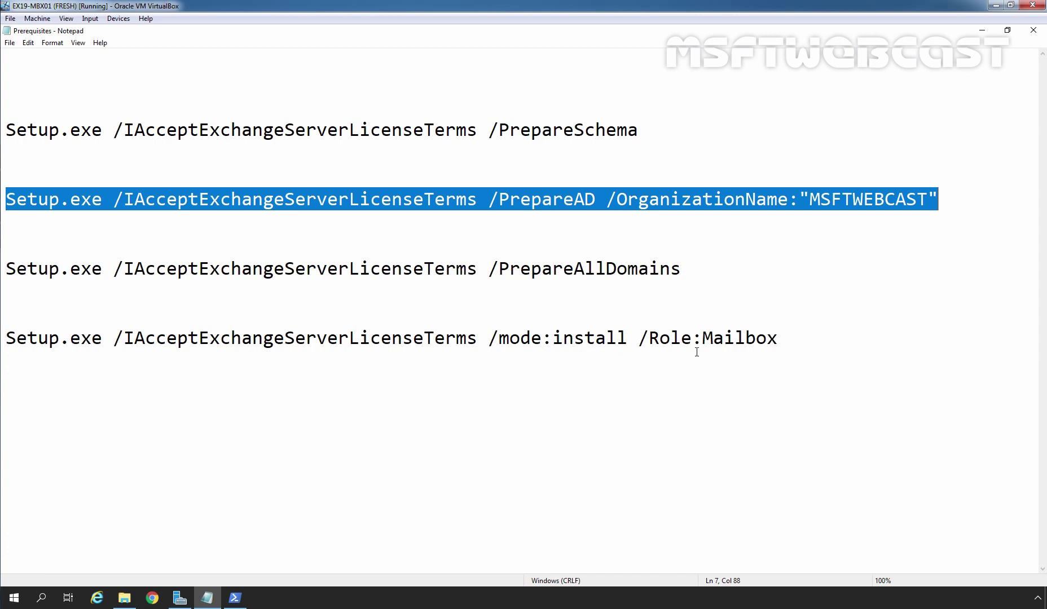
- Clear the console and run .\Setup.exe /IAcceptExchangeServerLicenseTerms /mode:install /Role:Mailbox to completion
left_click_drag(790, 338, 4, 338)
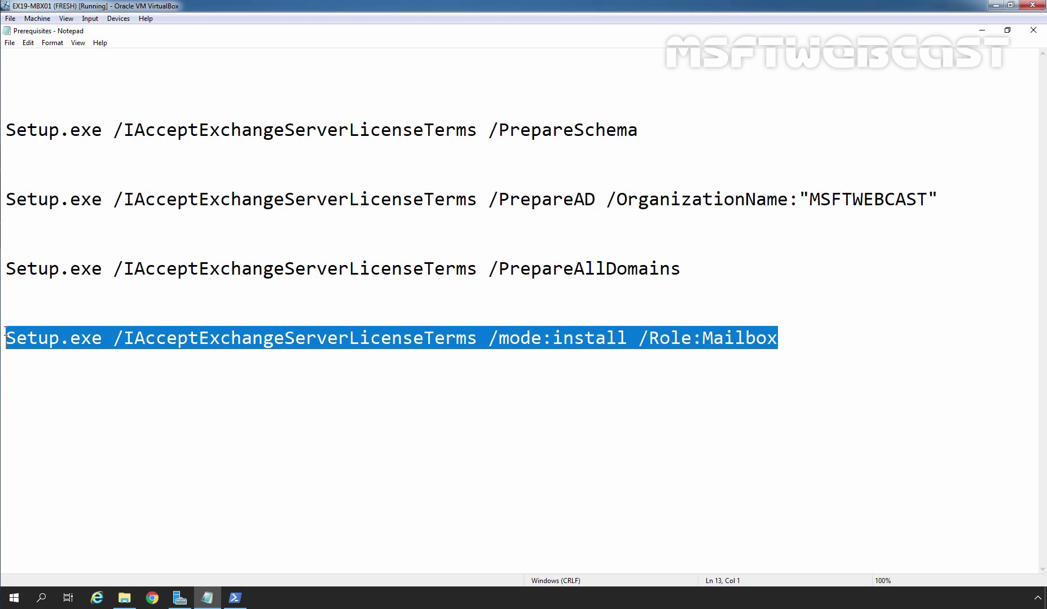
right_click(218, 333)
left_click(245, 368)
left_click(235, 600)
scroll(453, 338, "down", 2)
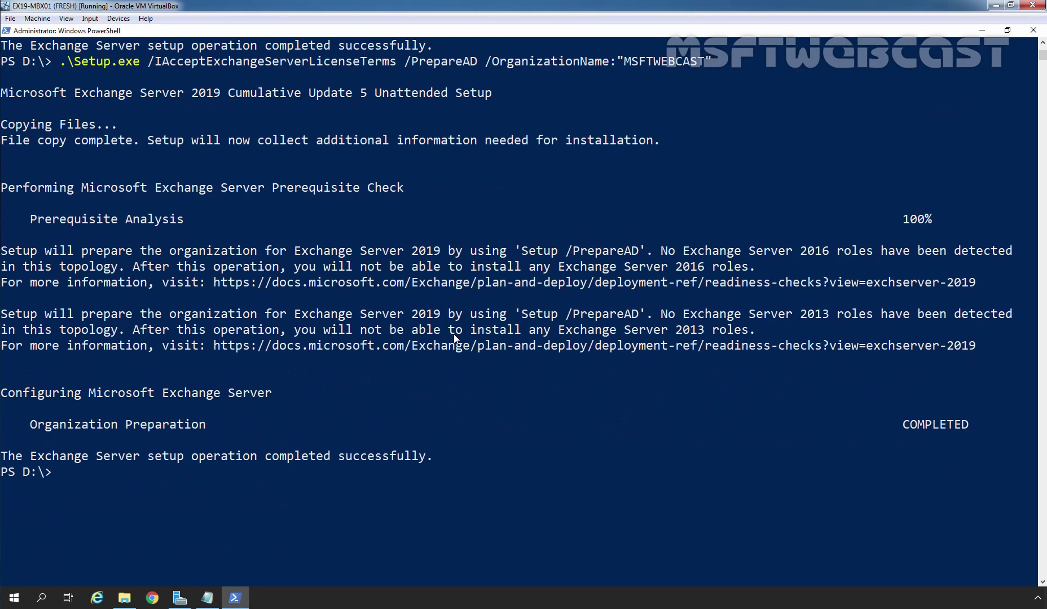
type("cls")
key("Return")
key("Return")
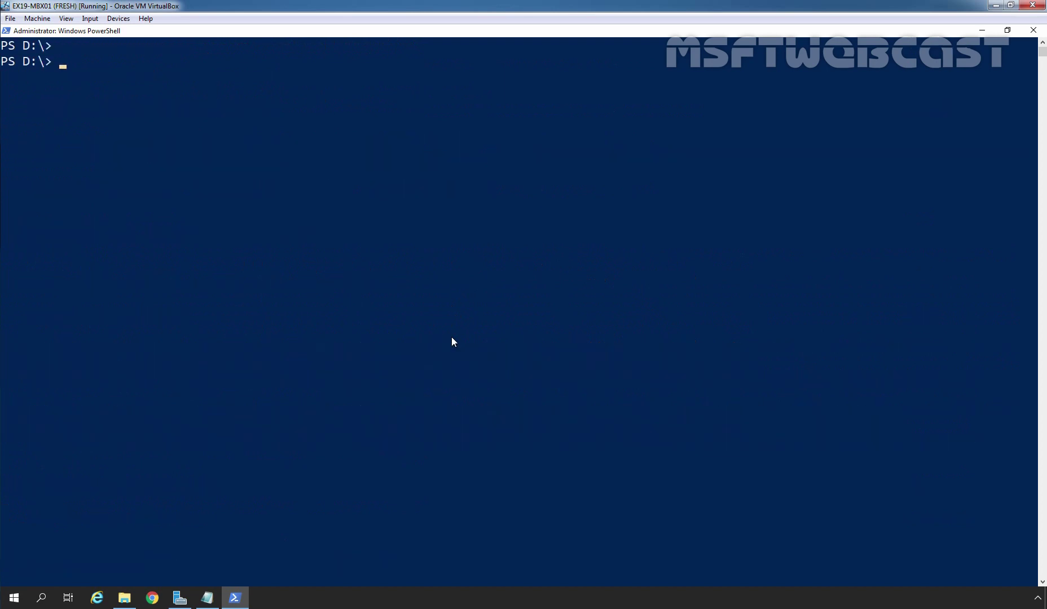
right_click(453, 238)
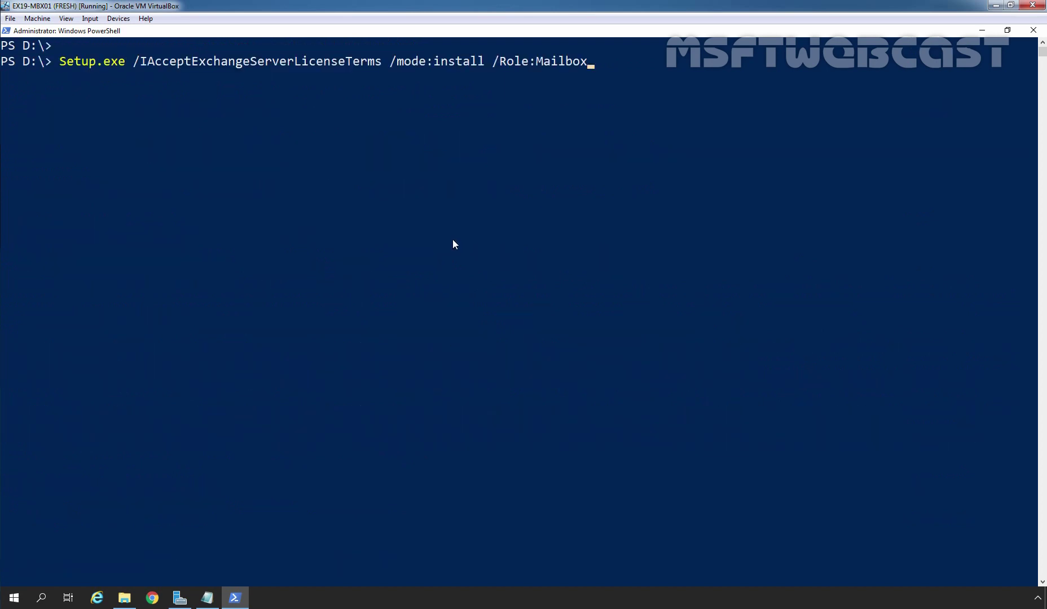
type(".\\")
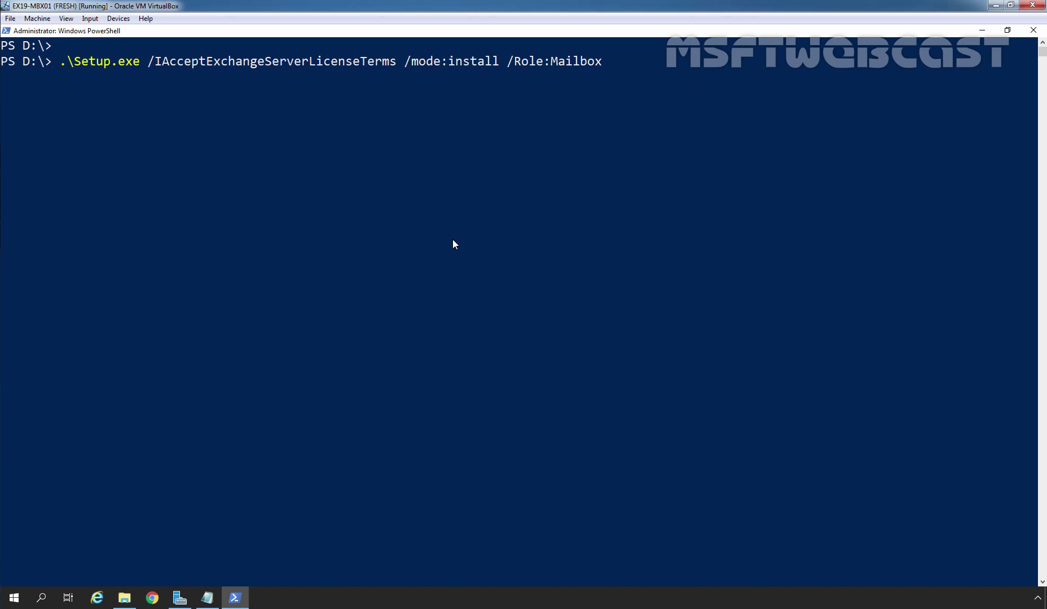
key("Return")
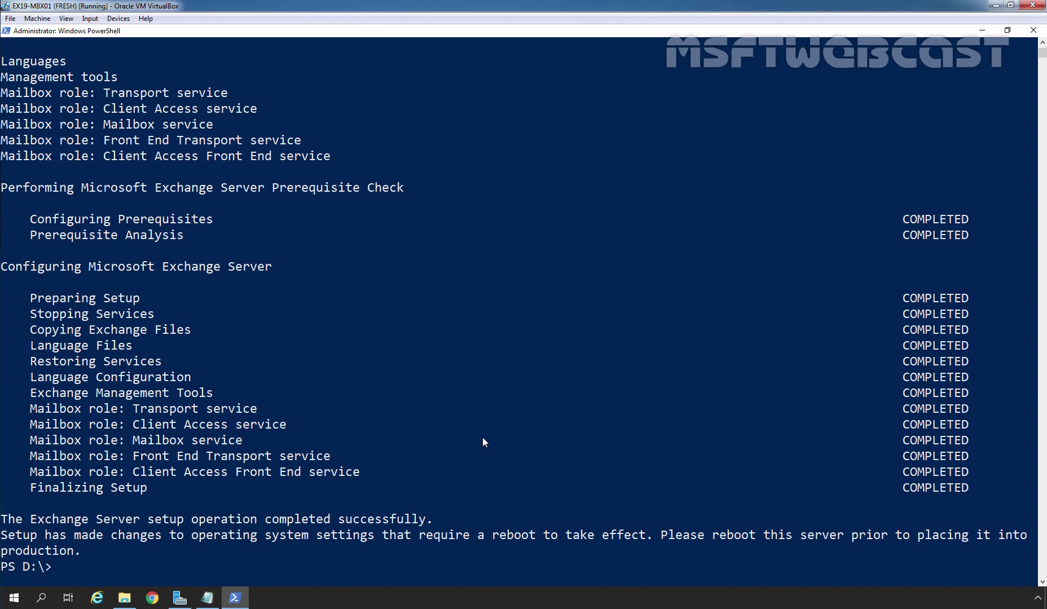
- Close the PowerShell, Notepad, Server Manager and File Explorer windows
left_click(1034, 34)
left_click(1033, 34)
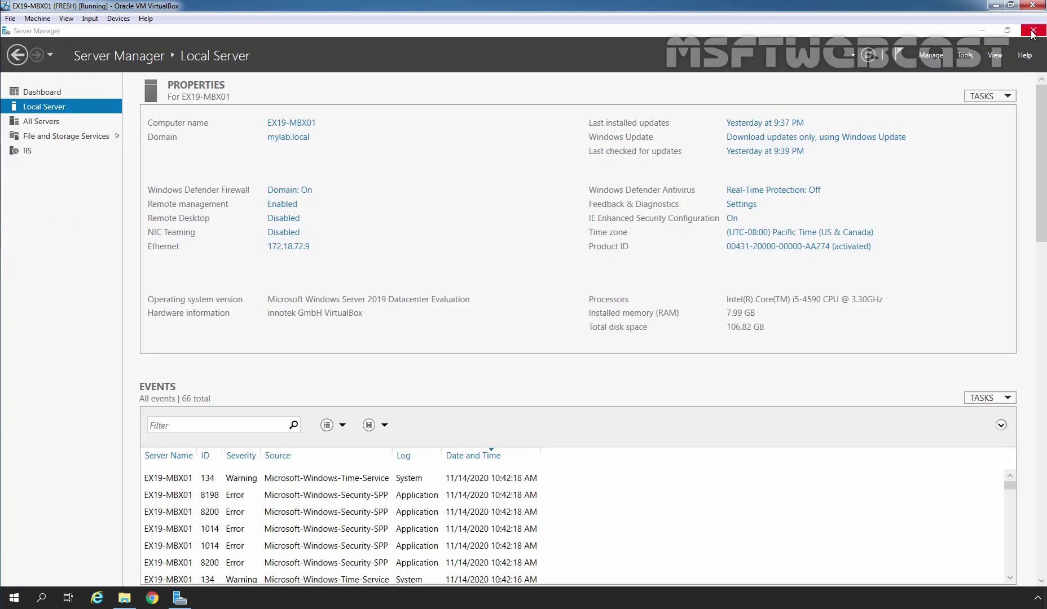
left_click(1033, 32)
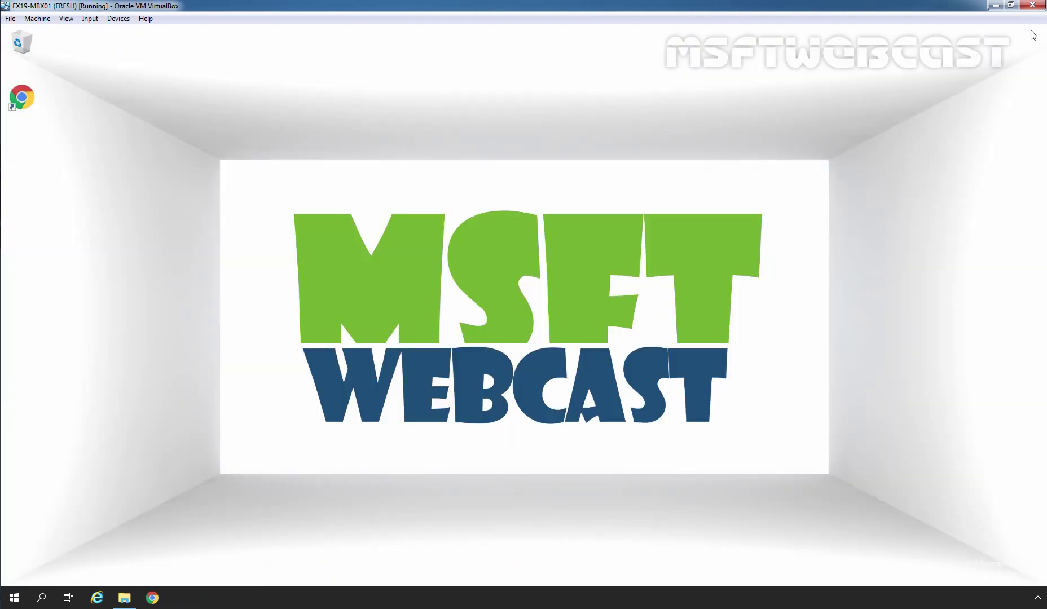
left_click(125, 598)
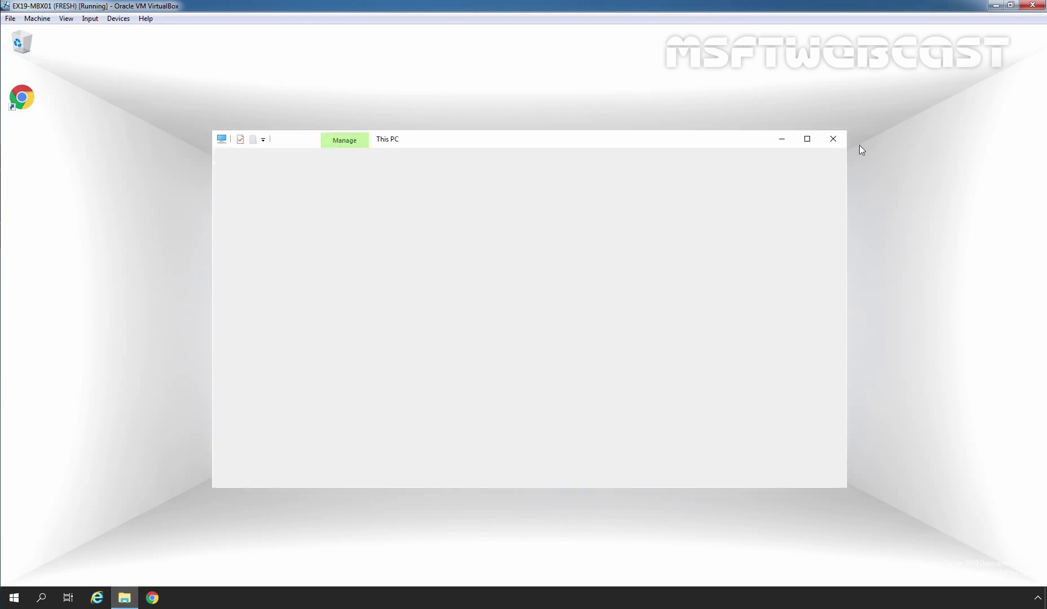
left_click(835, 140)
- Restart the server with the reason Application: Installation (Planned)
left_click(14, 600)
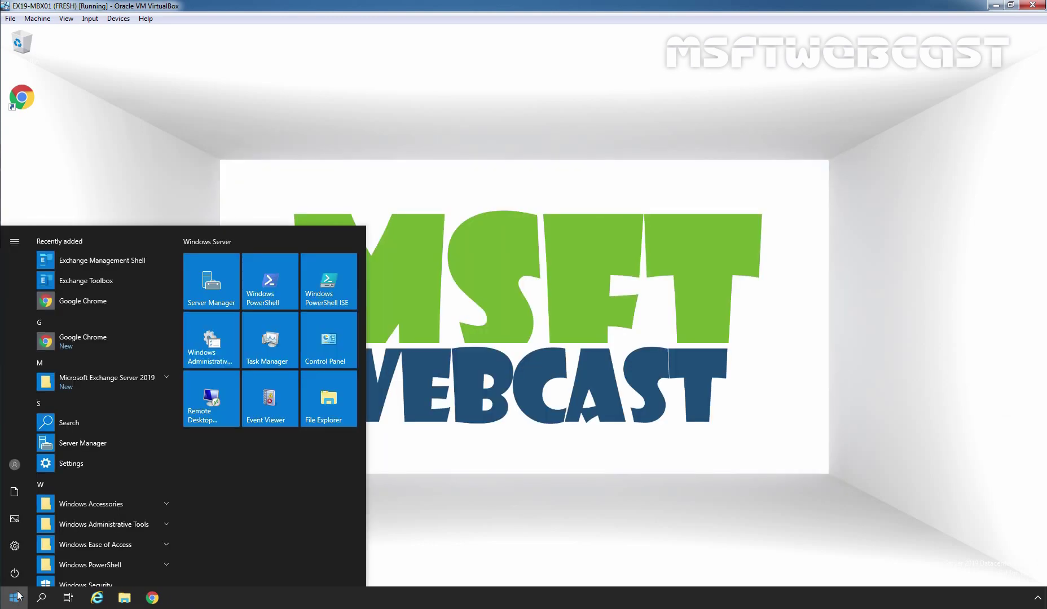
left_click(14, 574)
left_click(28, 544)
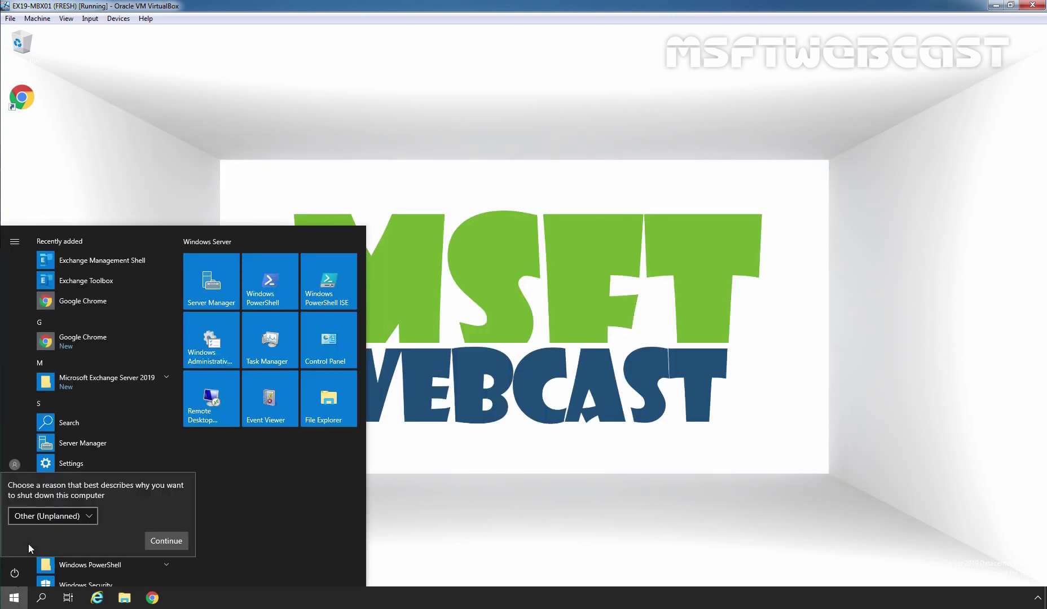
left_click(58, 520)
scroll(66, 506, "down", 3)
left_click(86, 483)
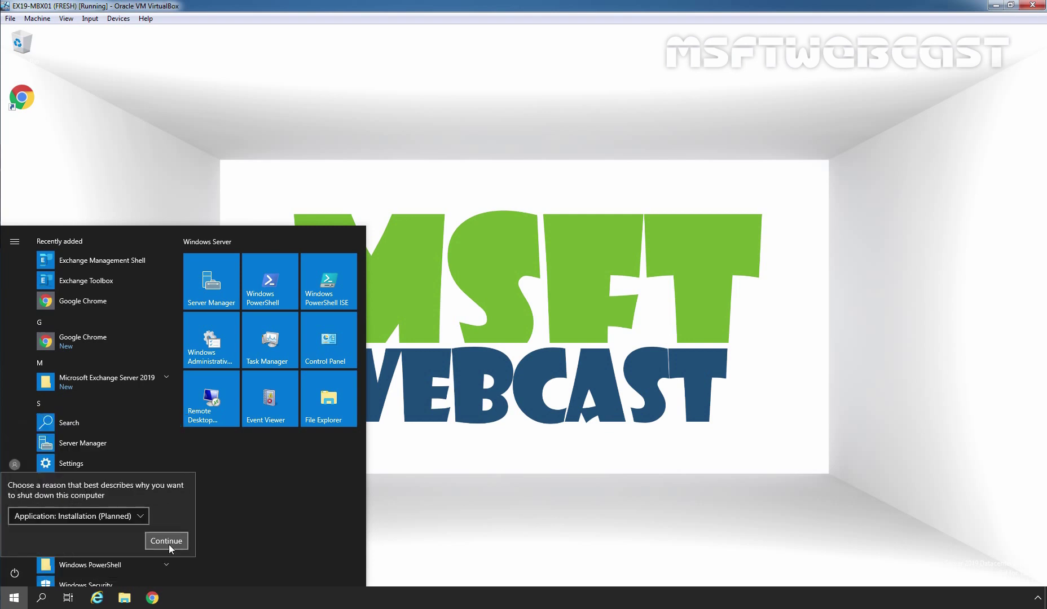
left_click(165, 541)
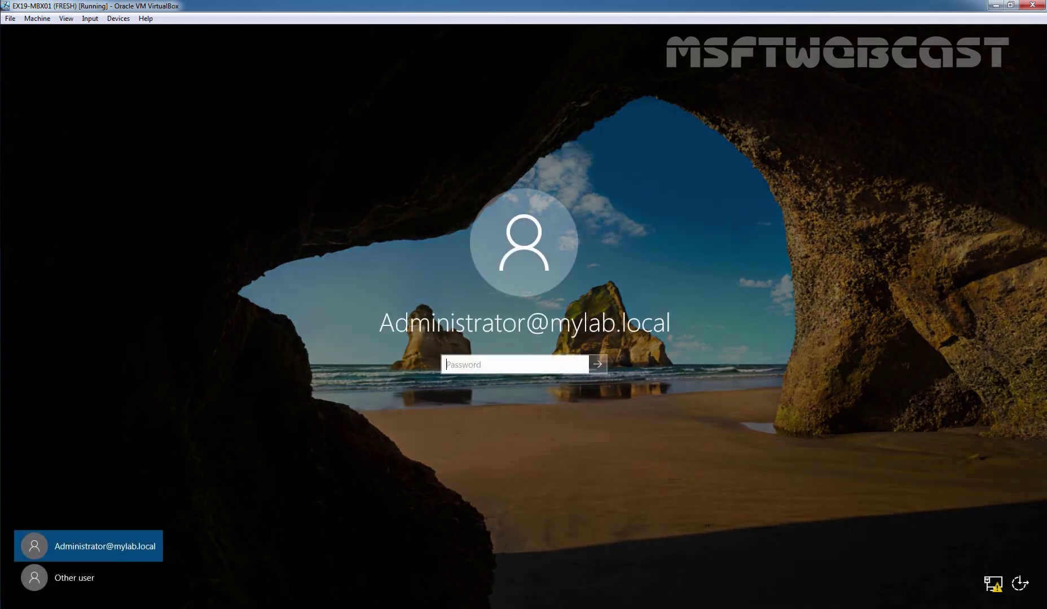
- Sign back in with the administrator password and minimize Server Manager
type("•••••••••")
key("Return")
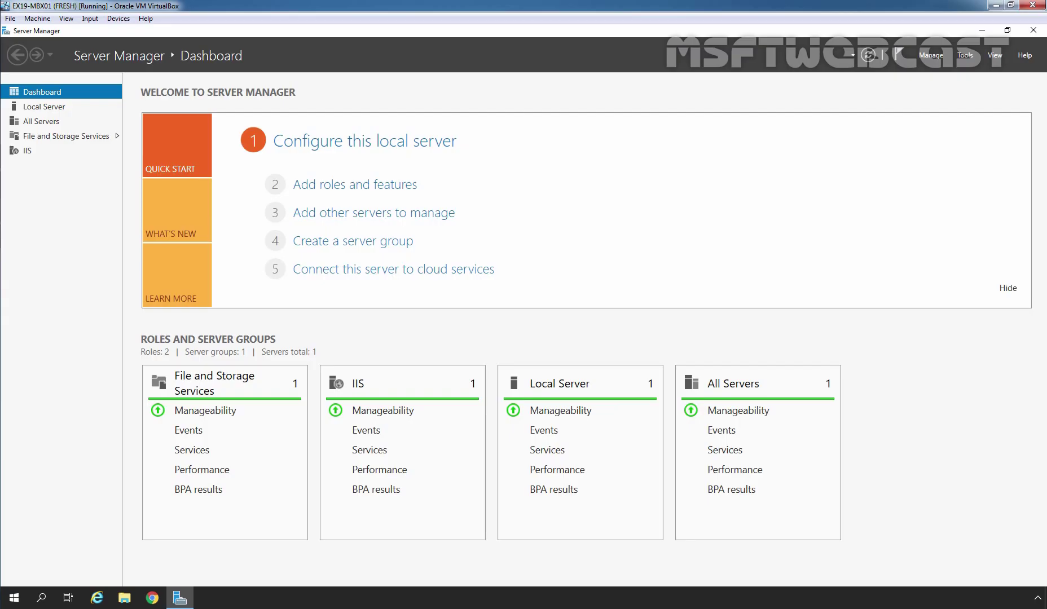
left_click(982, 31)
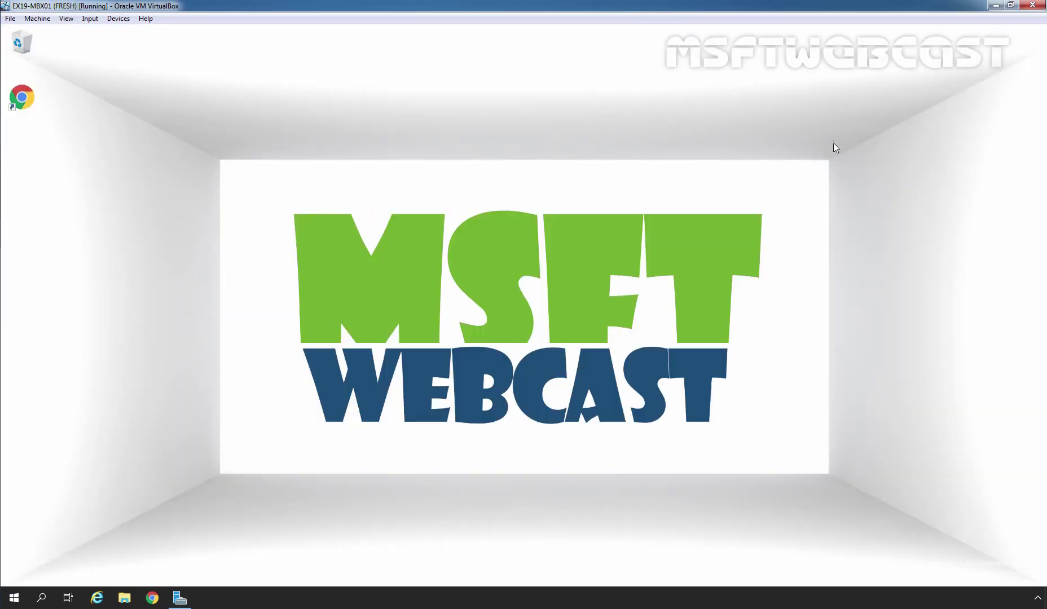
- Launch Internet Explorer with the recommended settings and maximize it
left_click(97, 597)
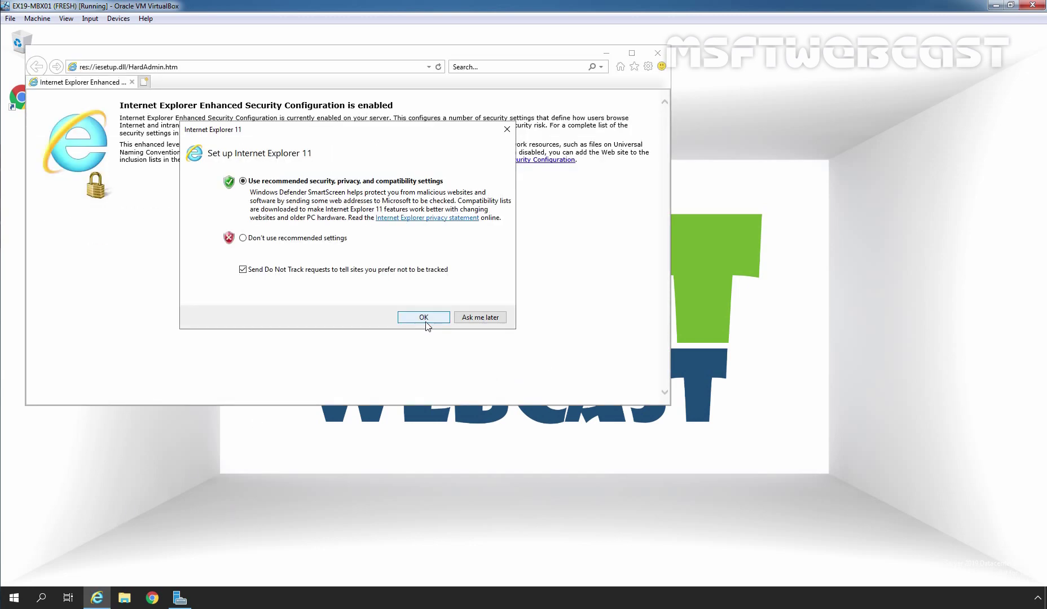
left_click(423, 317)
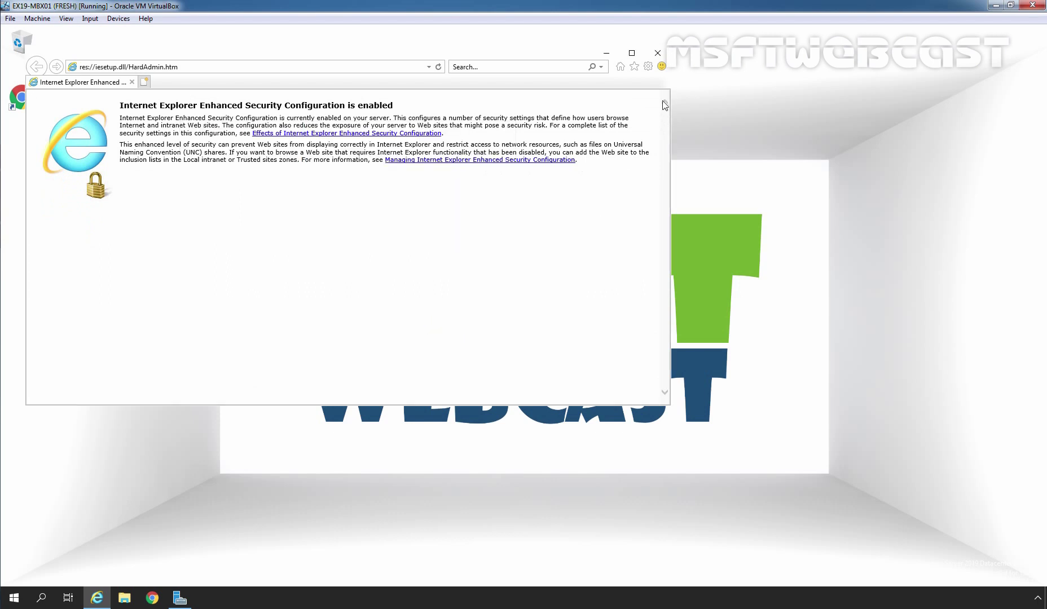
left_click(632, 54)
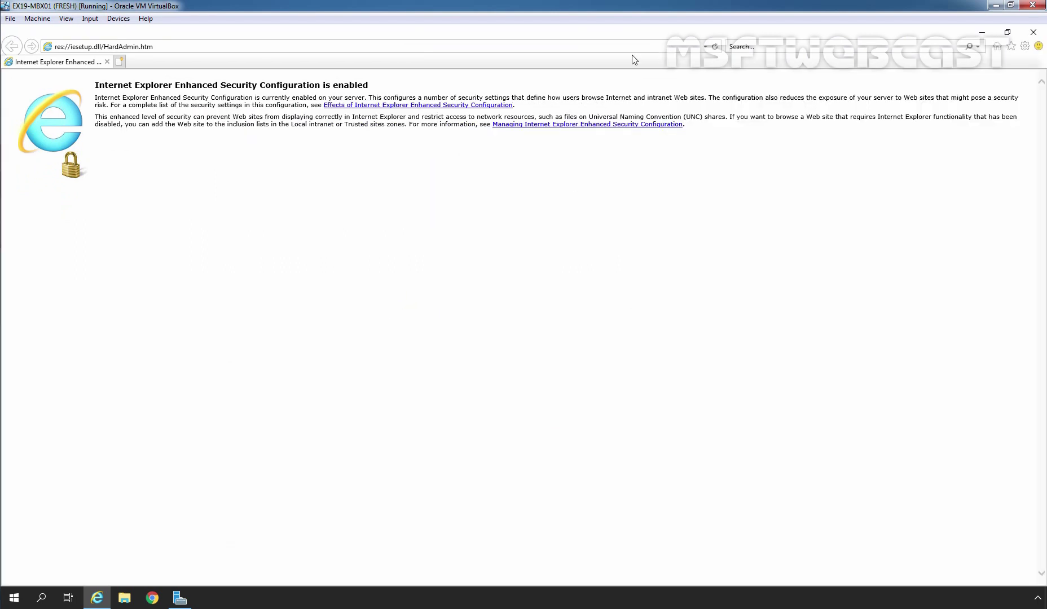
left_click(236, 46)
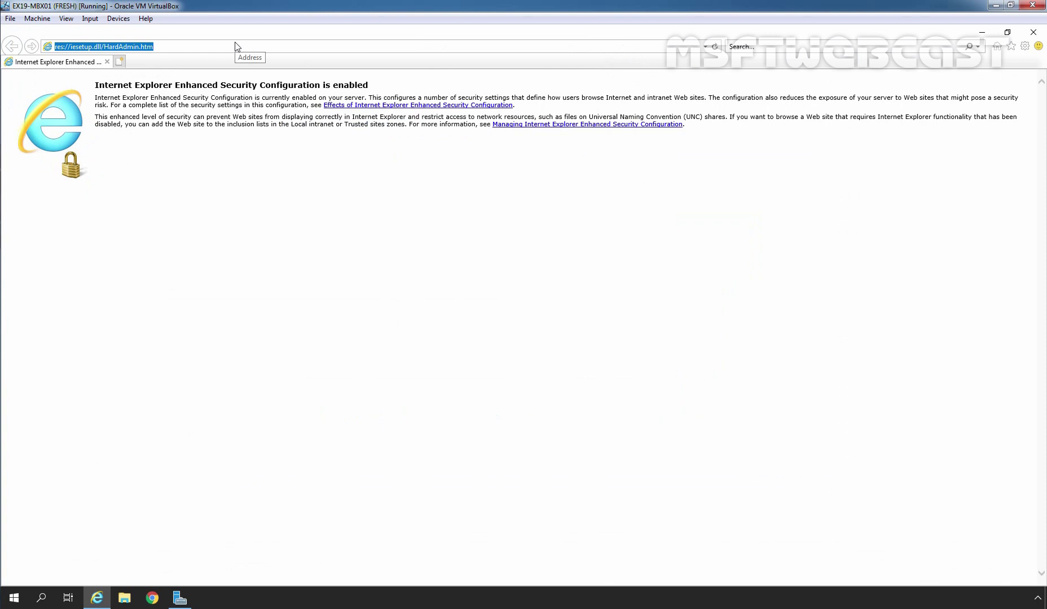
type("https://")
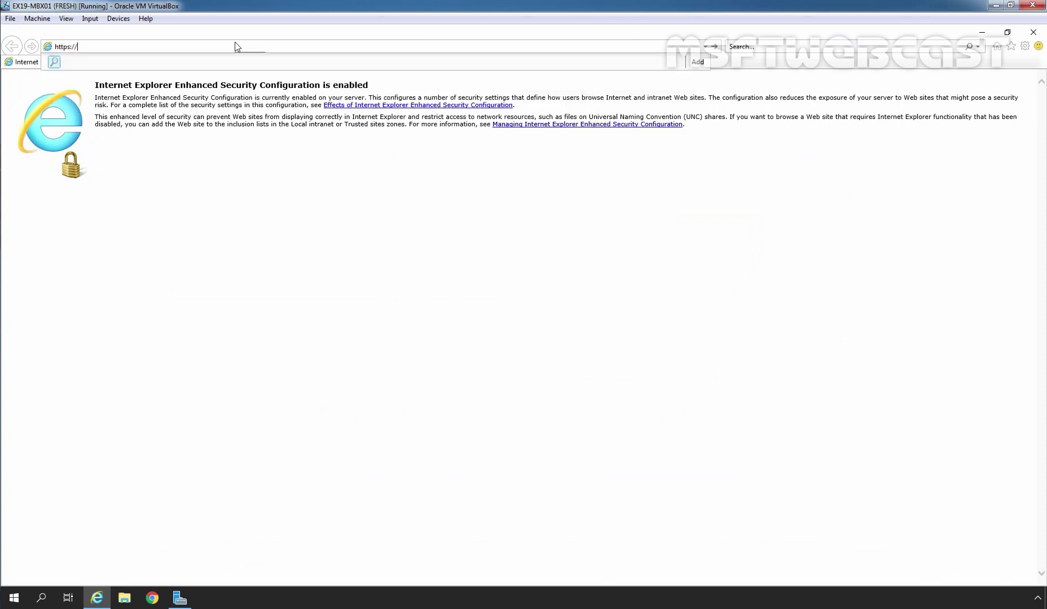
type("localhost/ecp")
key("Return")
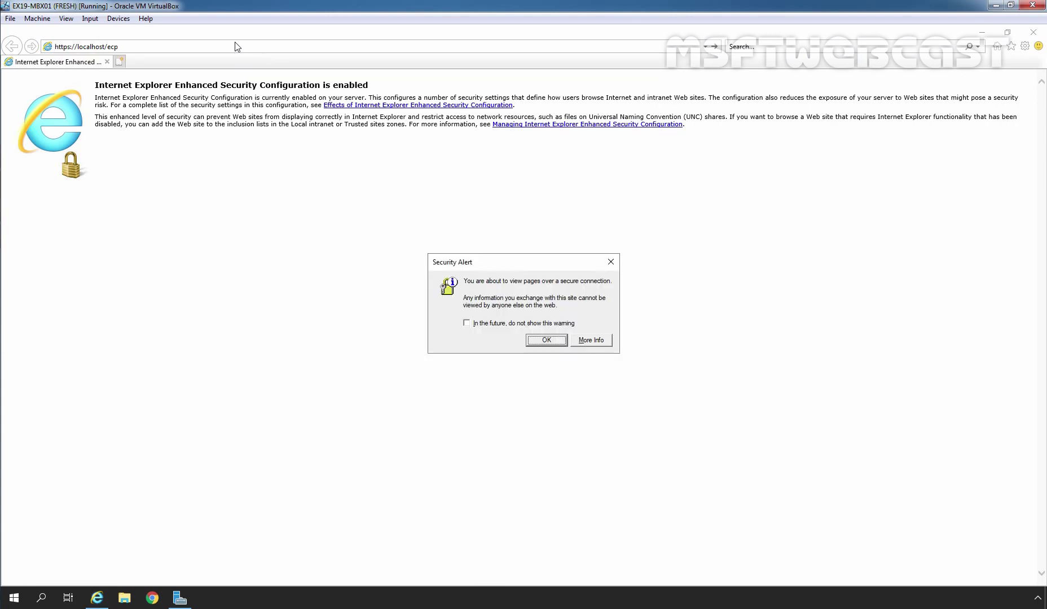
key("Return")
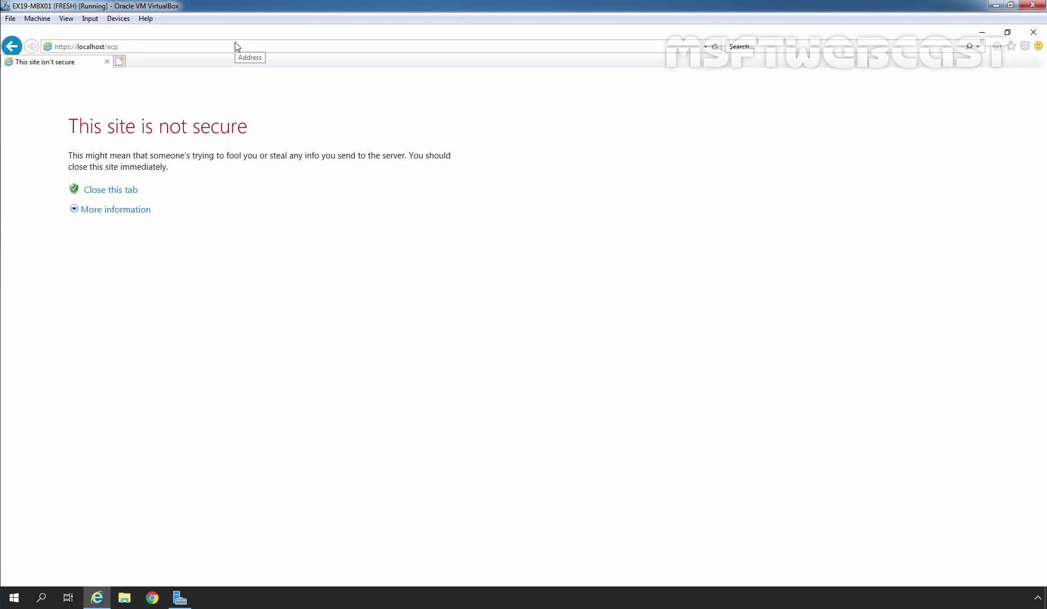
left_click(116, 210)
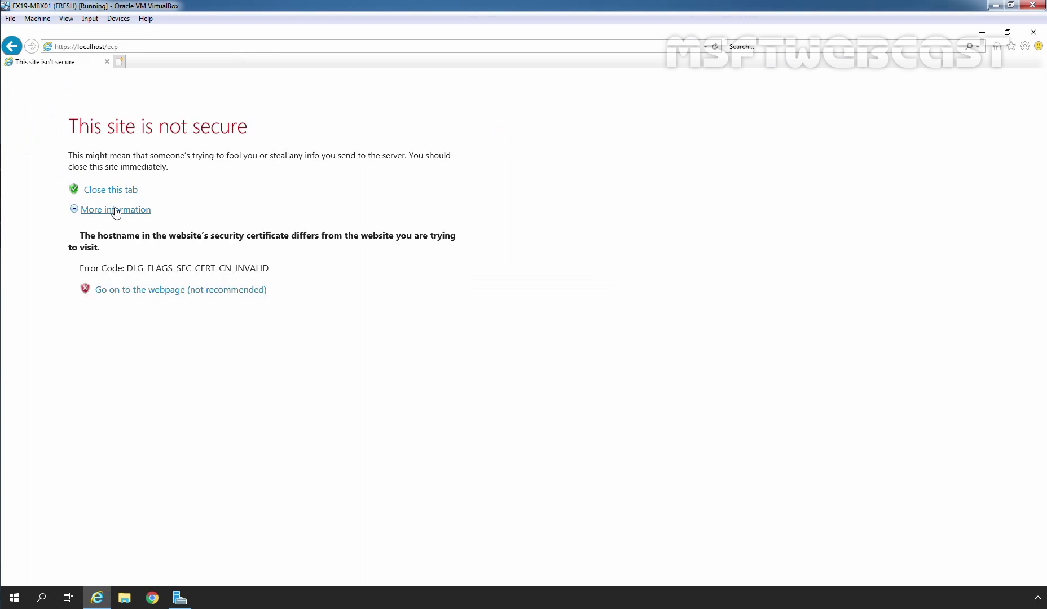
left_click(156, 294)
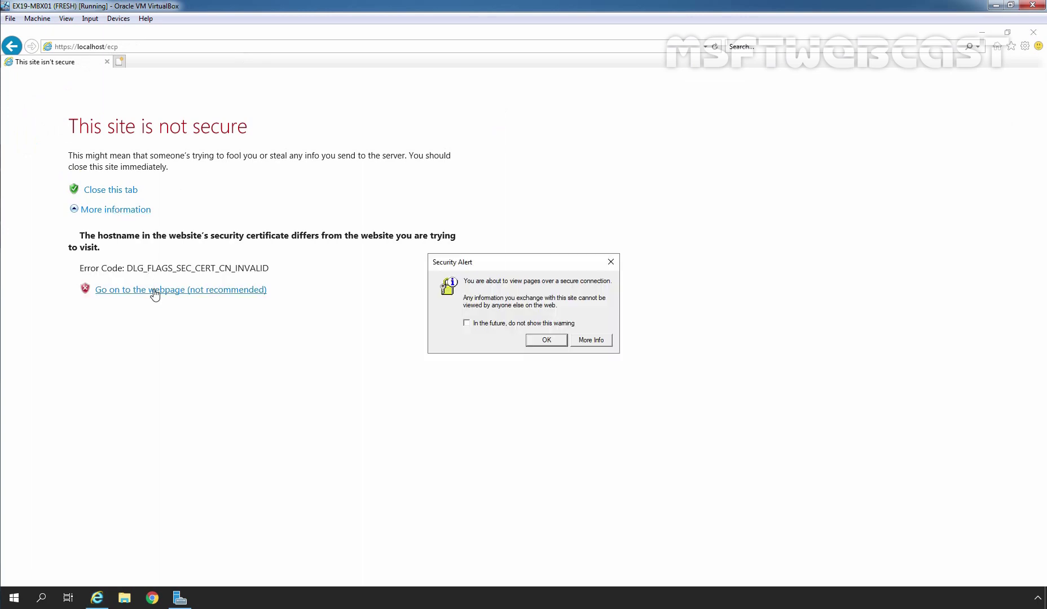
left_click(547, 341)
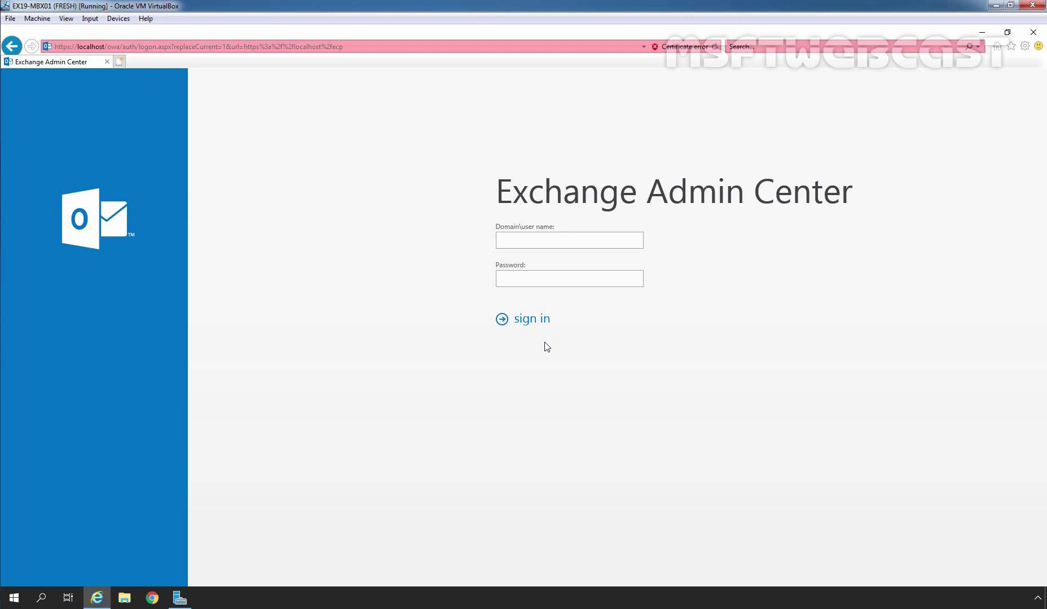
- Sign in to the Exchange Admin Center as the domain administrator and save Pacific Time as time zone
type("mylab\\administrator")
key("Tab")
type("•••••••••")
left_click(529, 321)
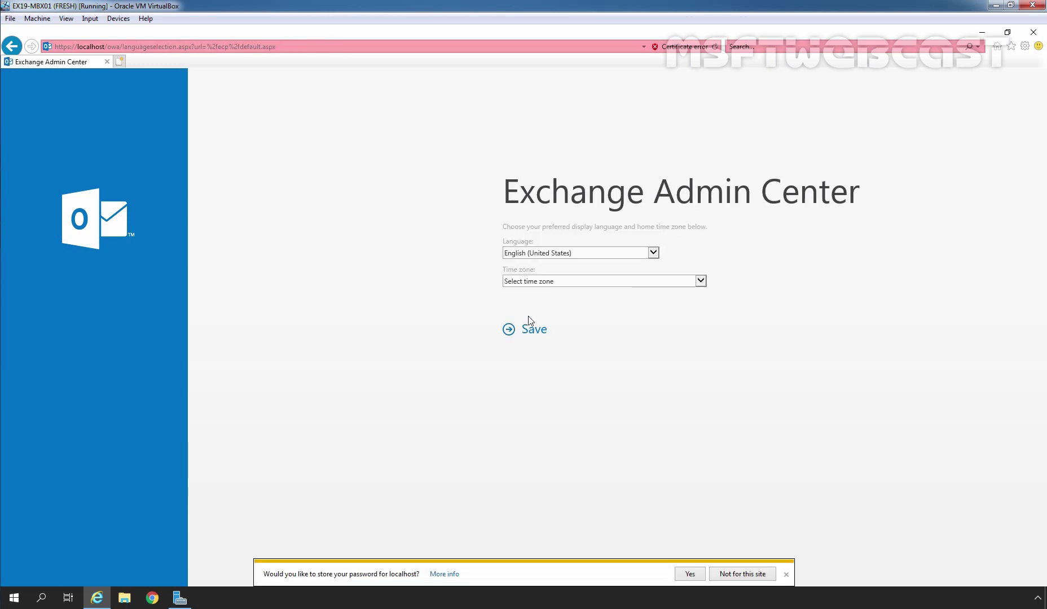
left_click(545, 282)
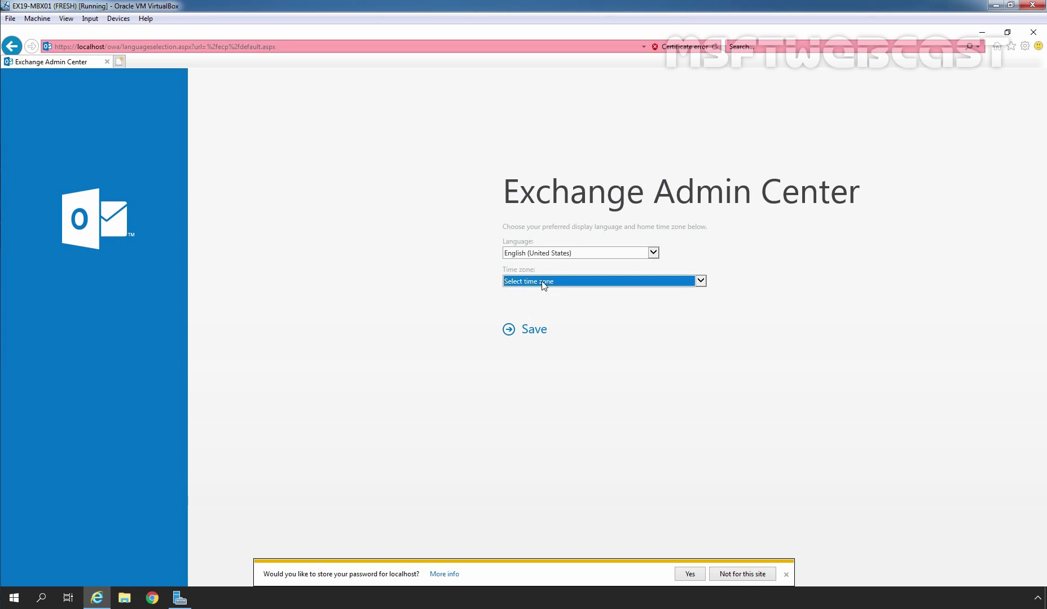
left_click(560, 378)
left_click(533, 333)
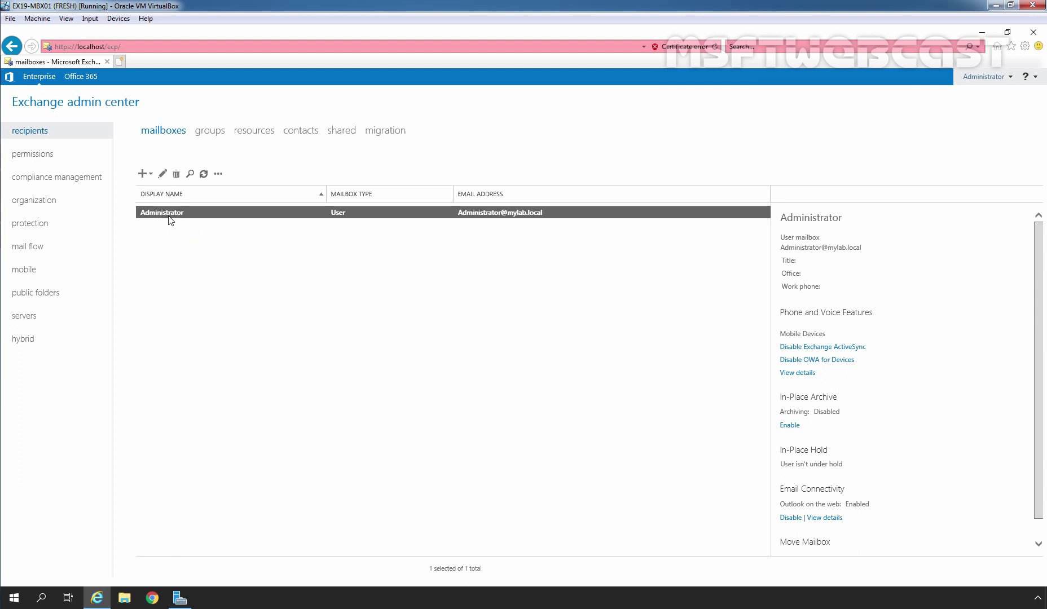
left_click(118, 60)
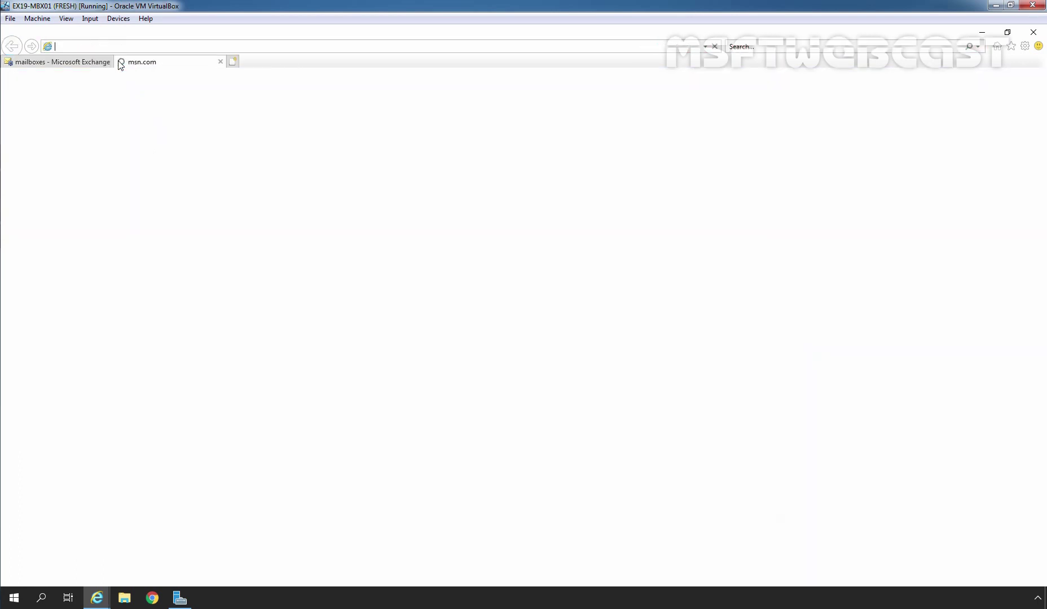
type("htt")
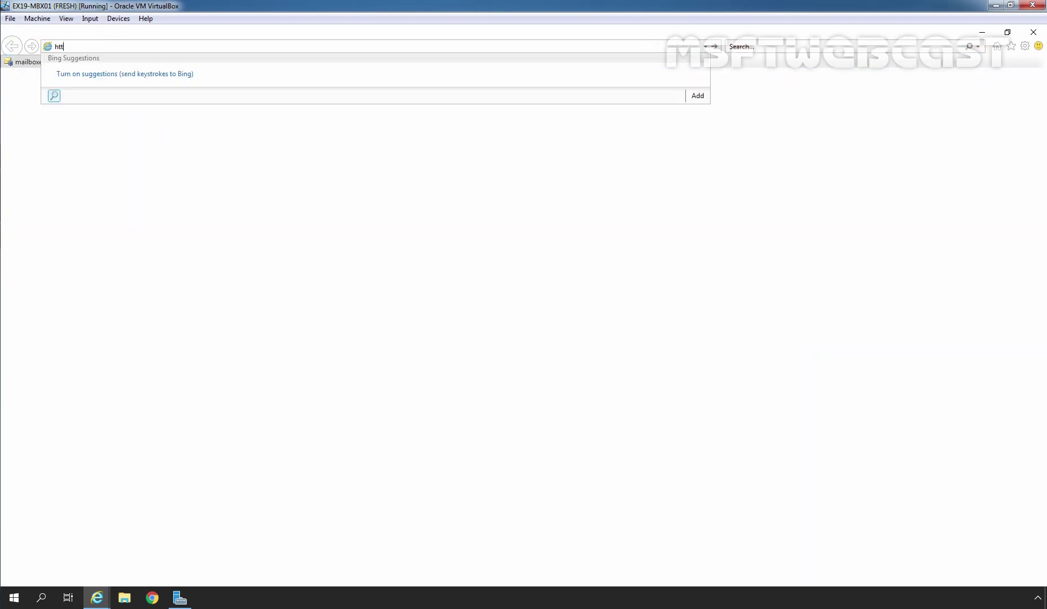
type("ps://")
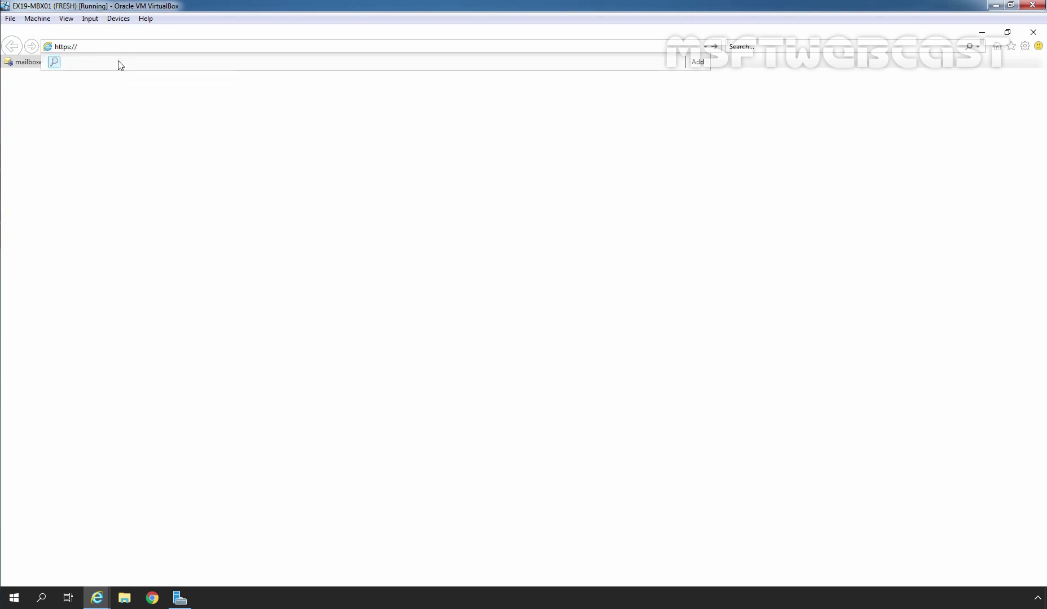
type("localhost/")
key("End")
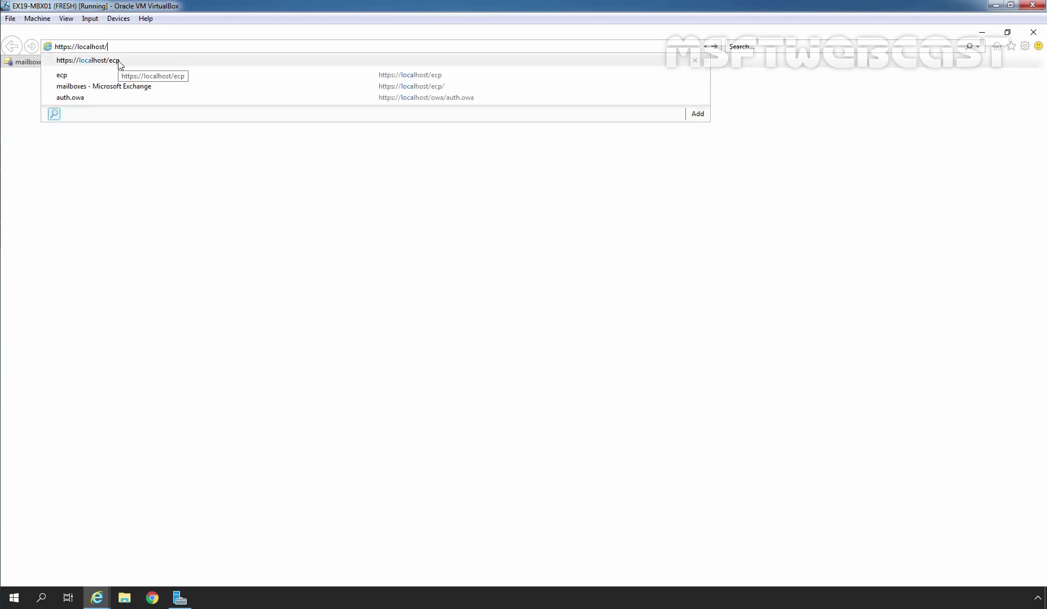
type("owa")
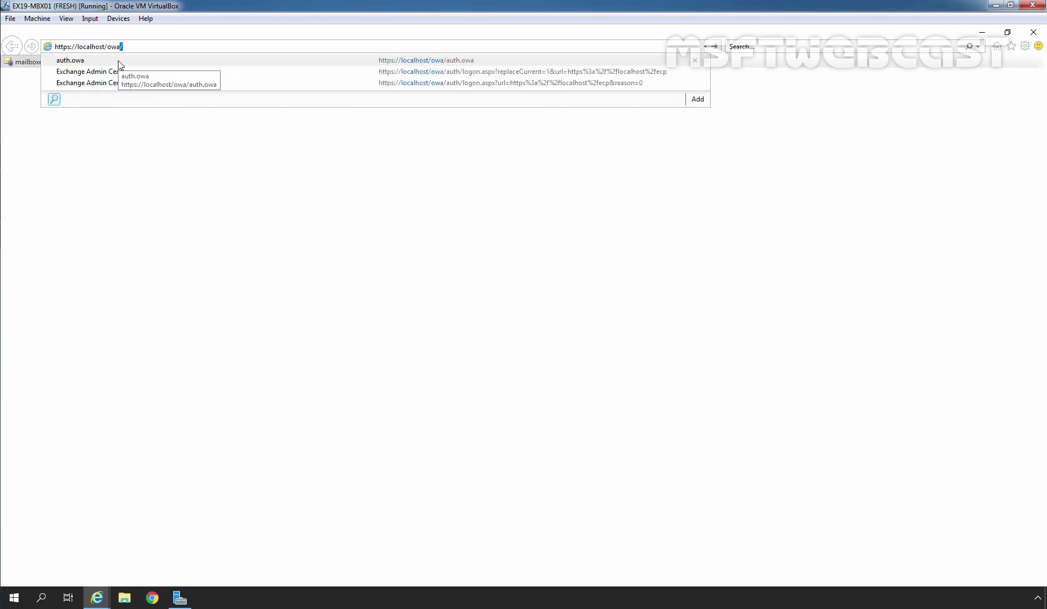
key("Return")
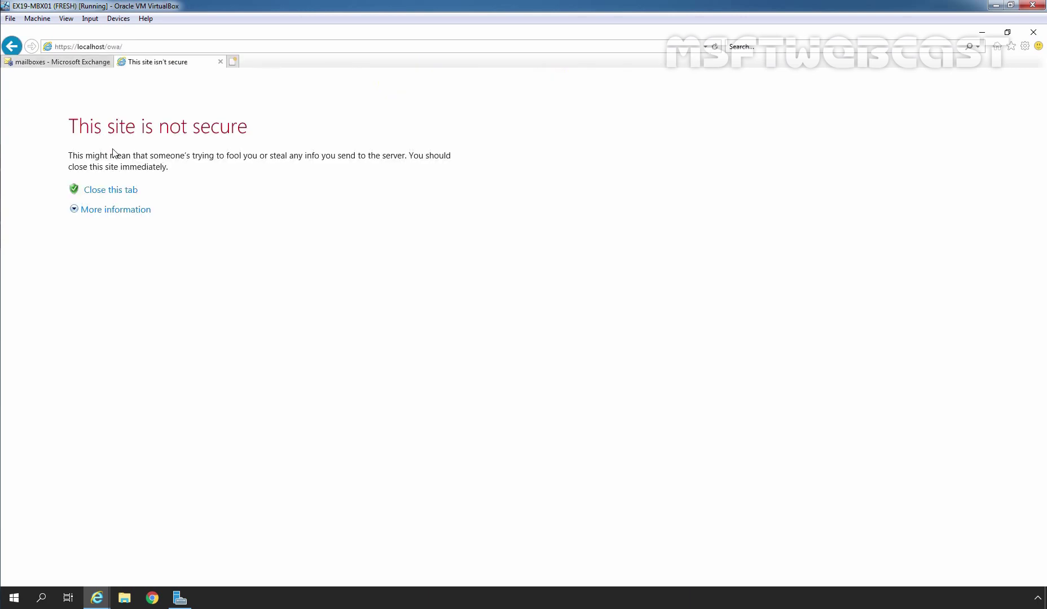
left_click(106, 211)
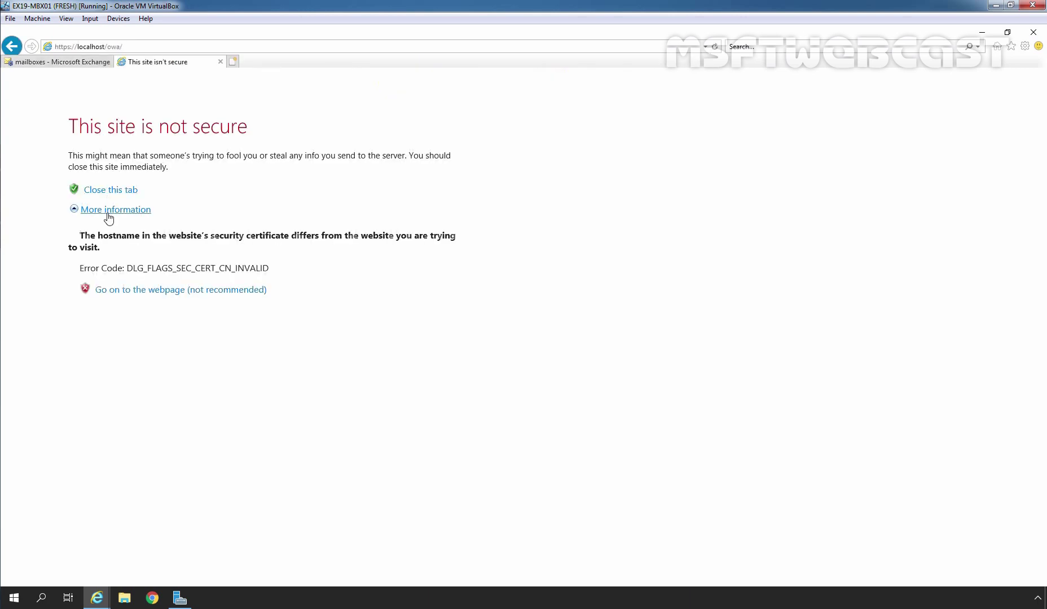
left_click(178, 292)
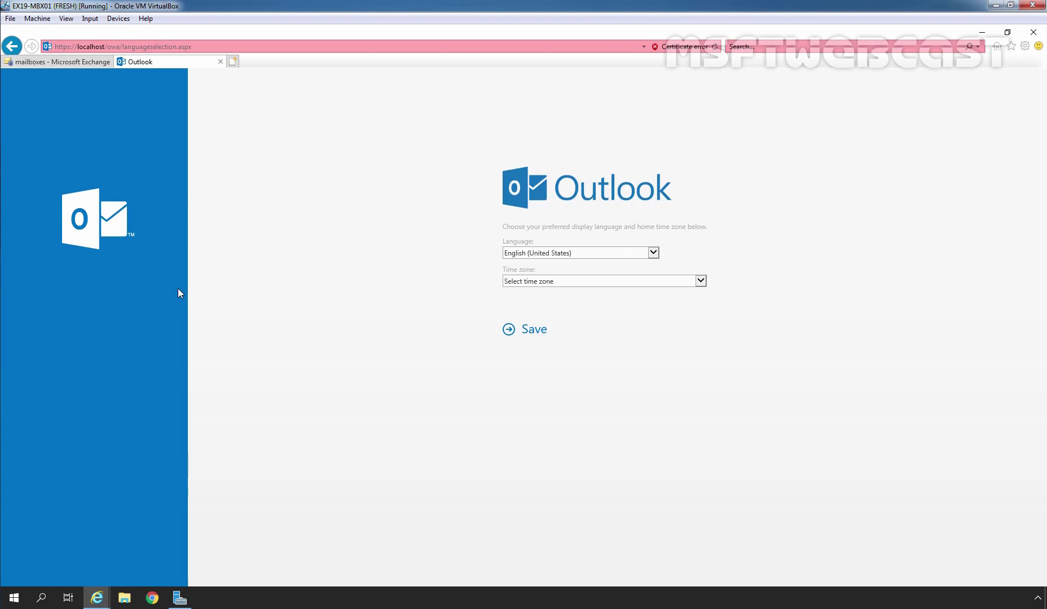
- Choose Pacific Time as the Outlook on the web time zone and save
left_click(546, 282)
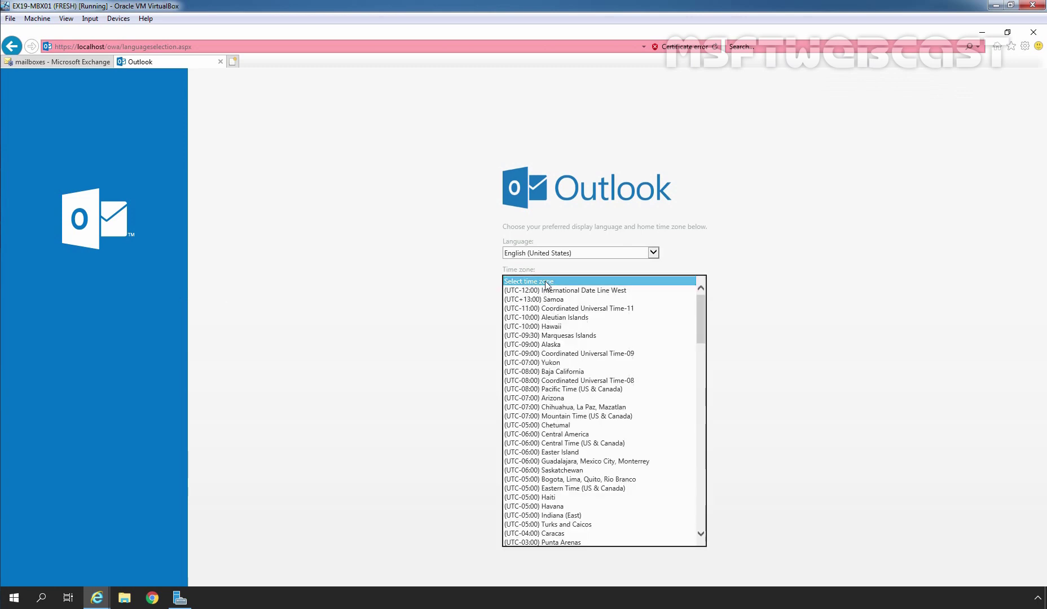
left_click(560, 390)
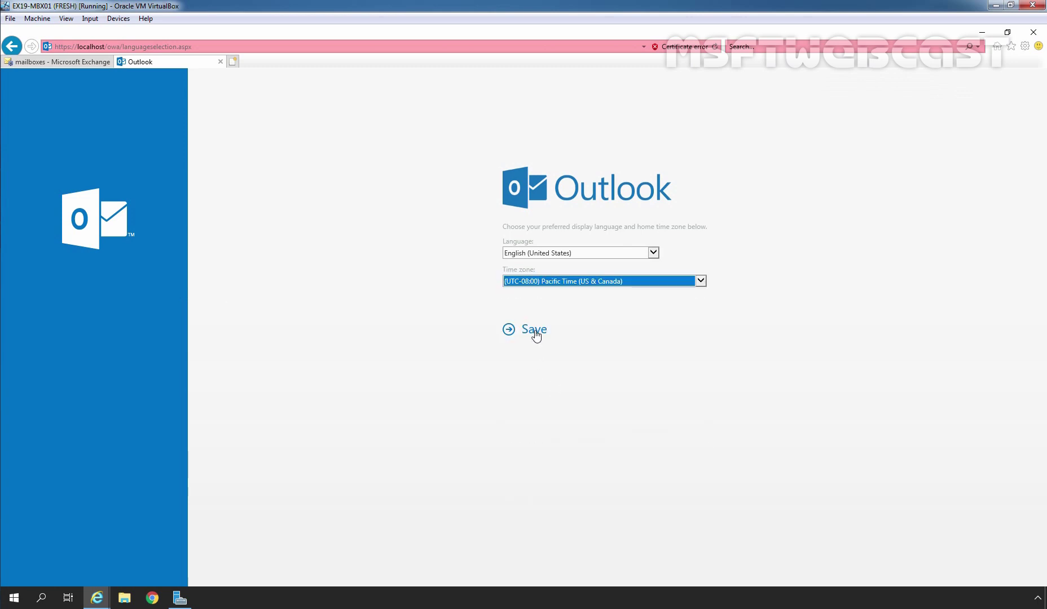
left_click(535, 333)
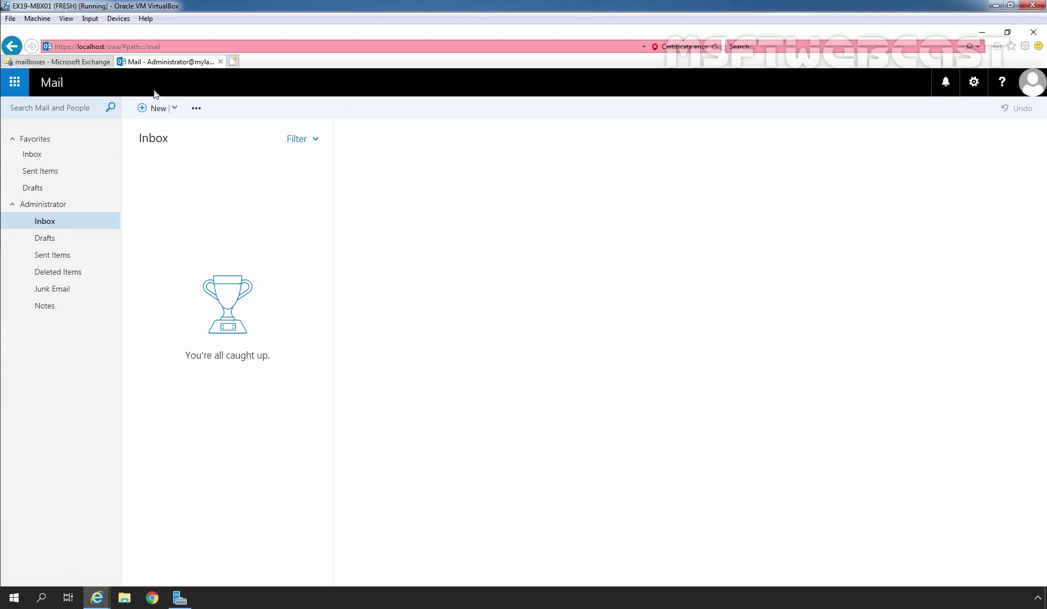
- Start a new message addressed to Administrator, found by searching the directory
left_click(152, 113)
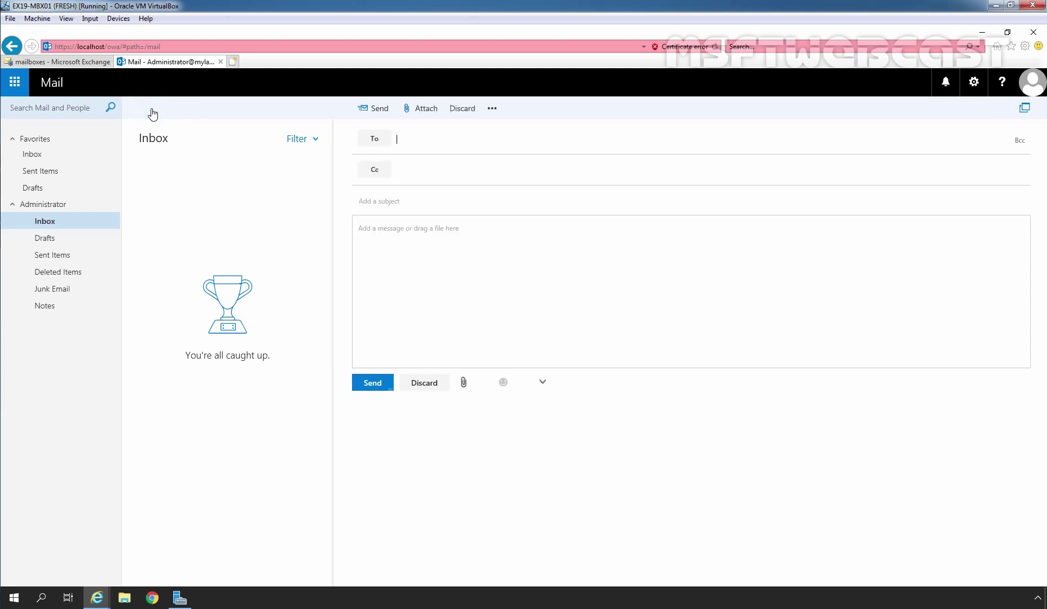
type("admini")
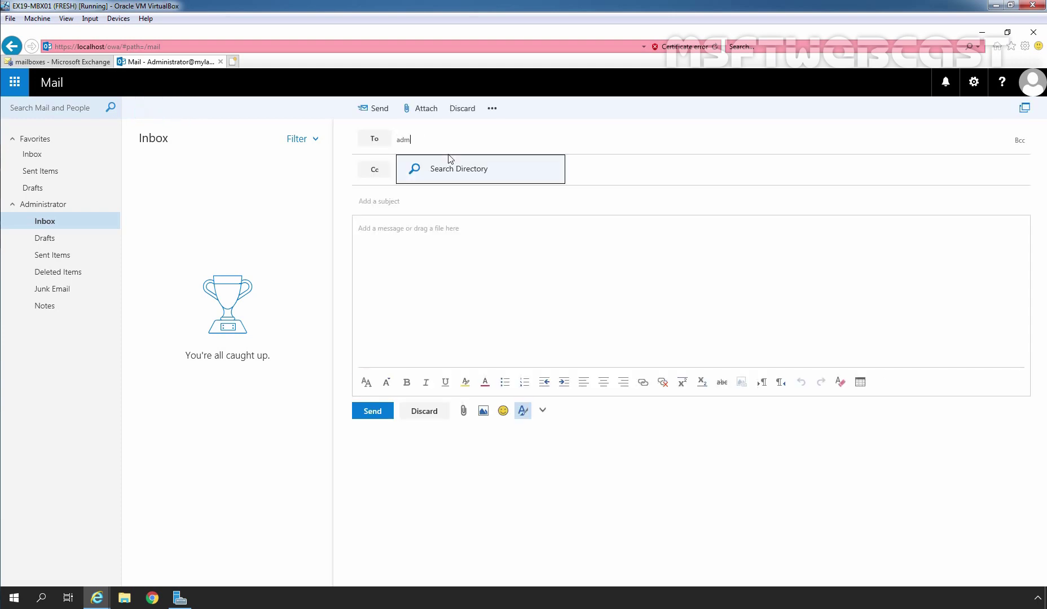
left_click(453, 170)
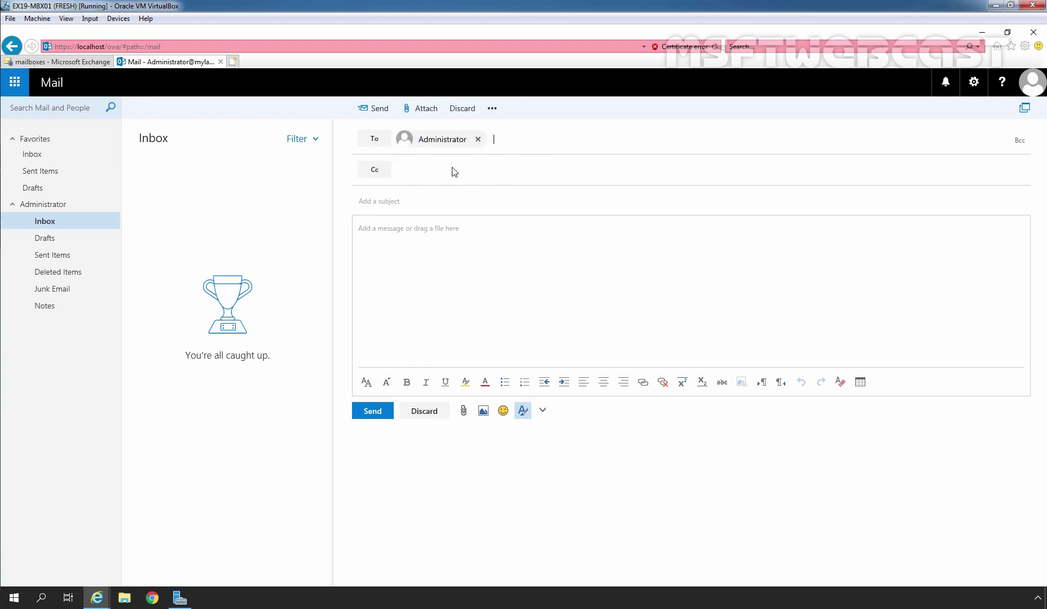
- Add the subject 'Test Message', send it, and open it in the Inbox
left_click(420, 200)
type("Test Message")
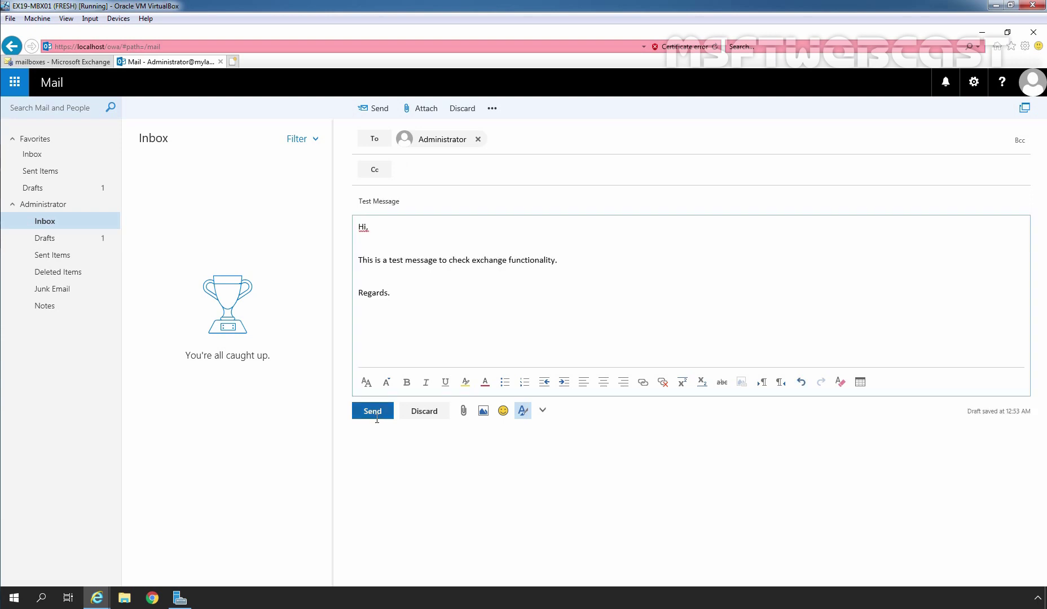
left_click(372, 412)
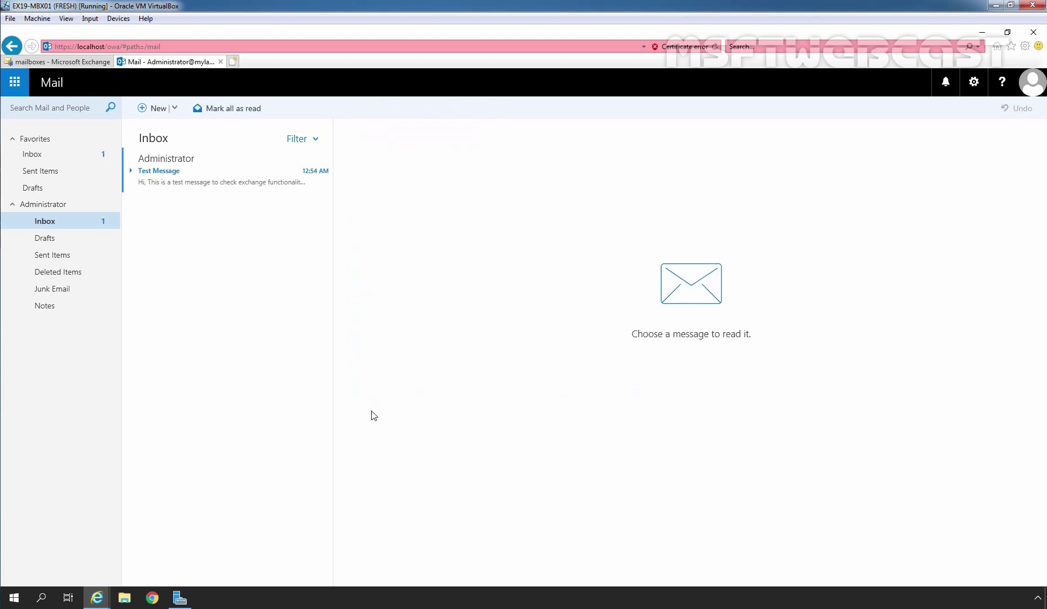
left_click(229, 171)
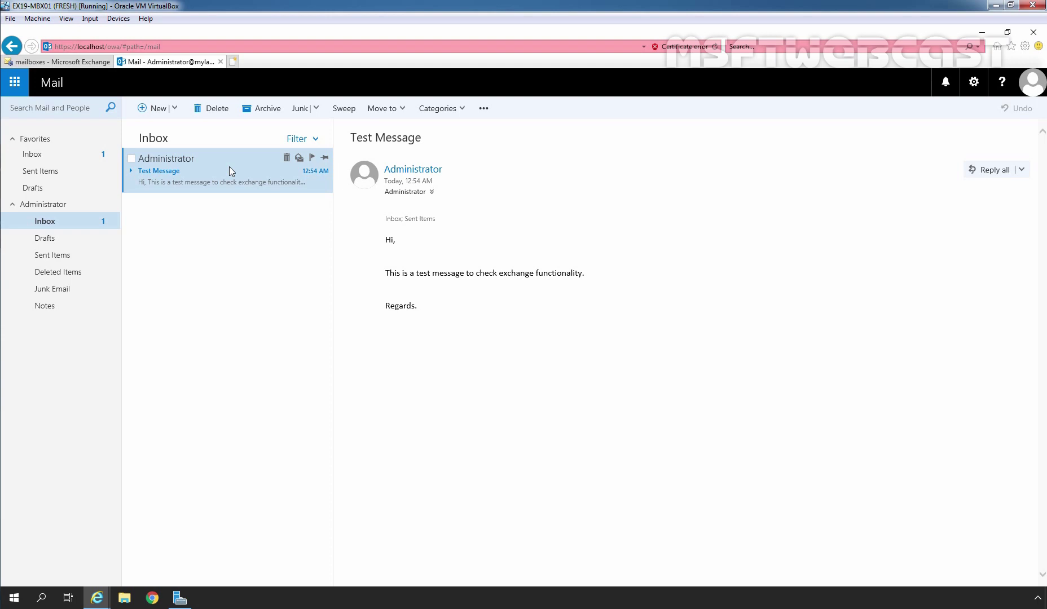
- Launch Exchange Management Shell from the Microsoft Exchange Server 2019 group, maximized
left_click(18, 602)
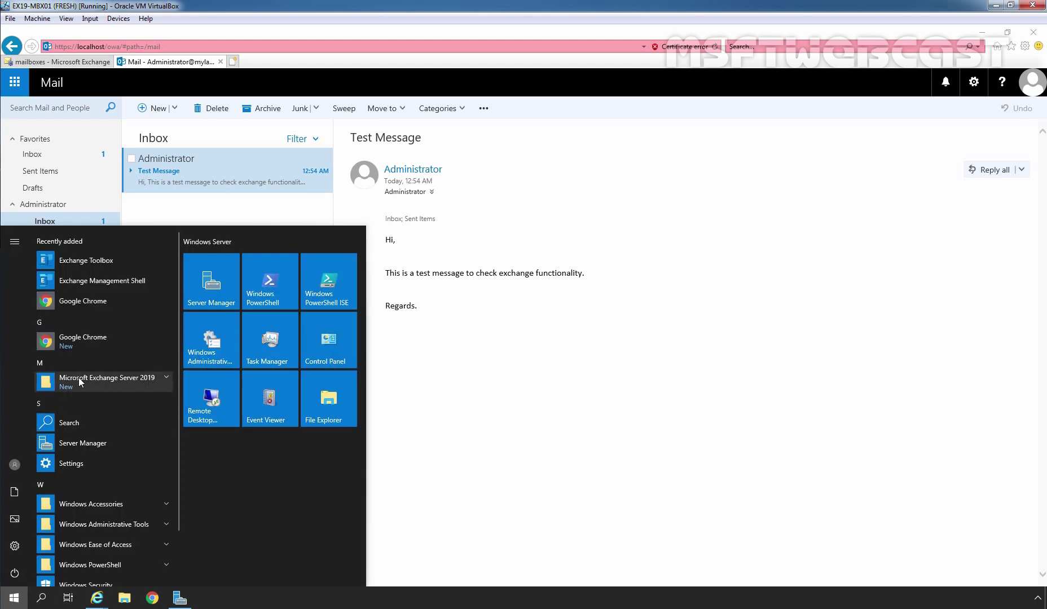
left_click(121, 378)
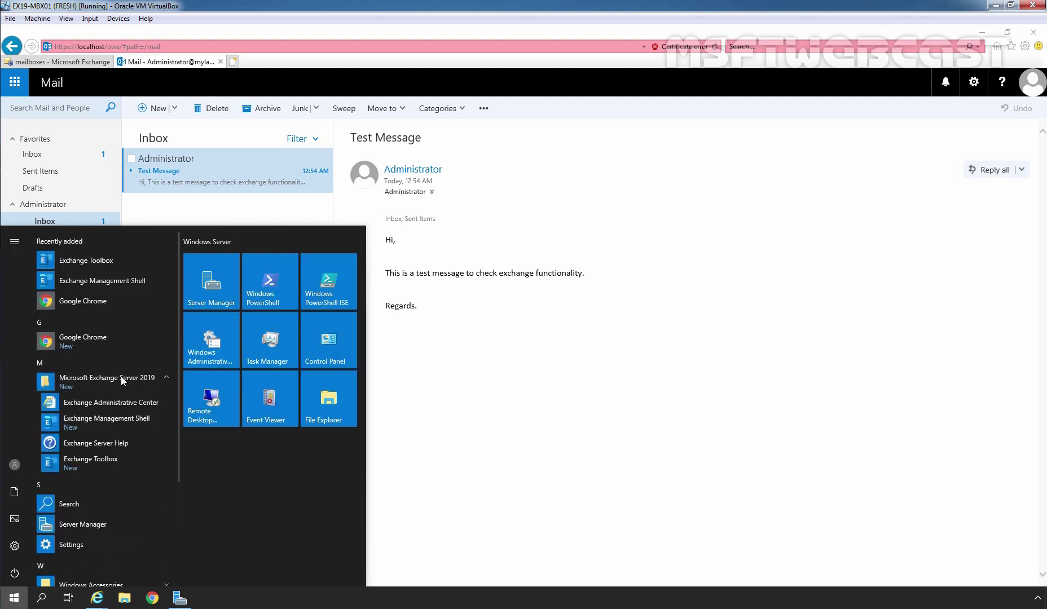
left_click(118, 422)
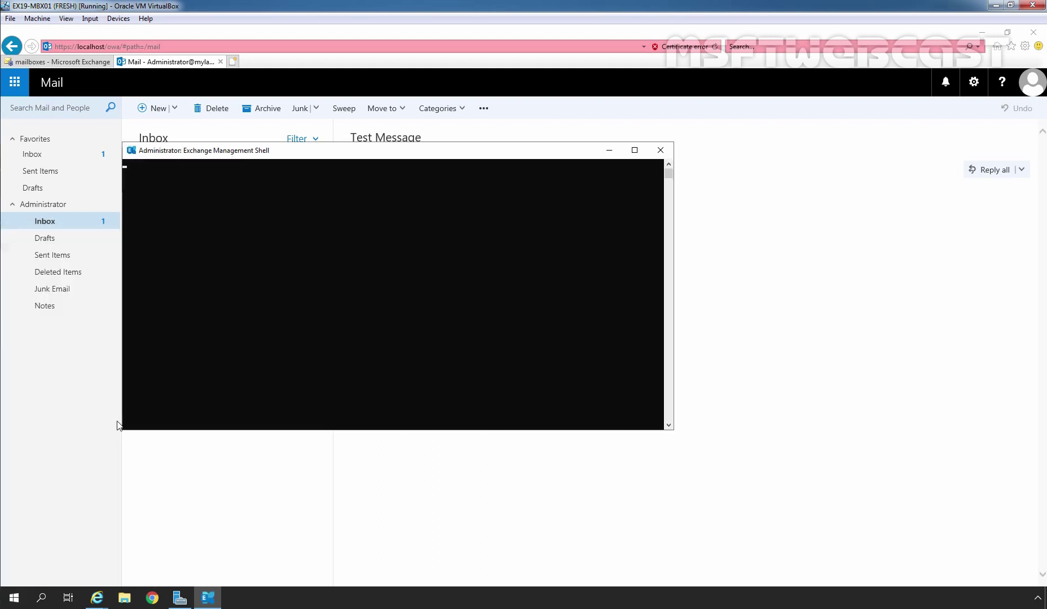
left_click(634, 150)
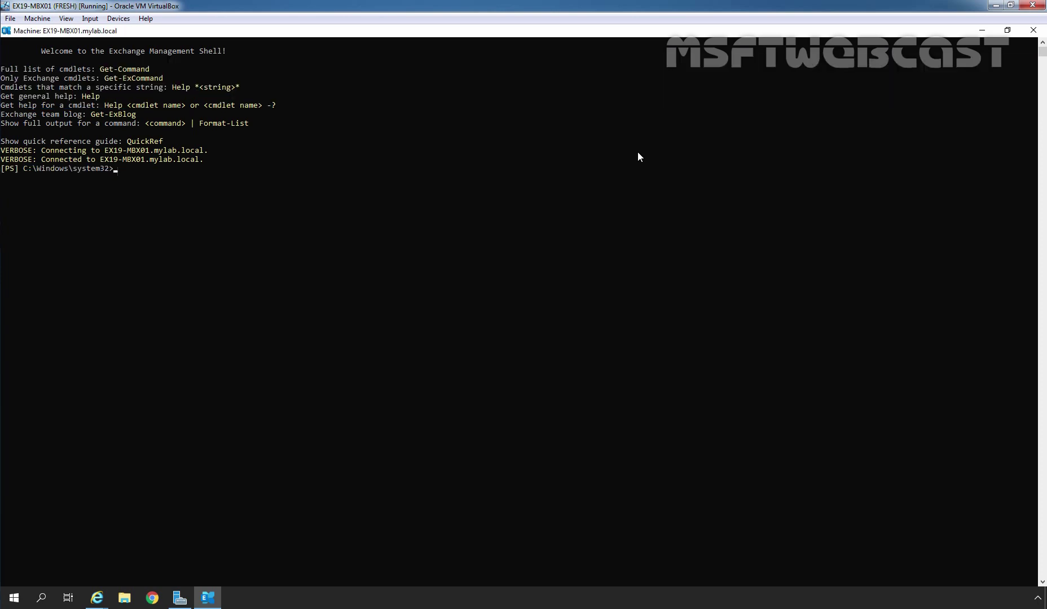
type("get-mai")
key("Tab")
type("d")
key("Tab")
key("Return")
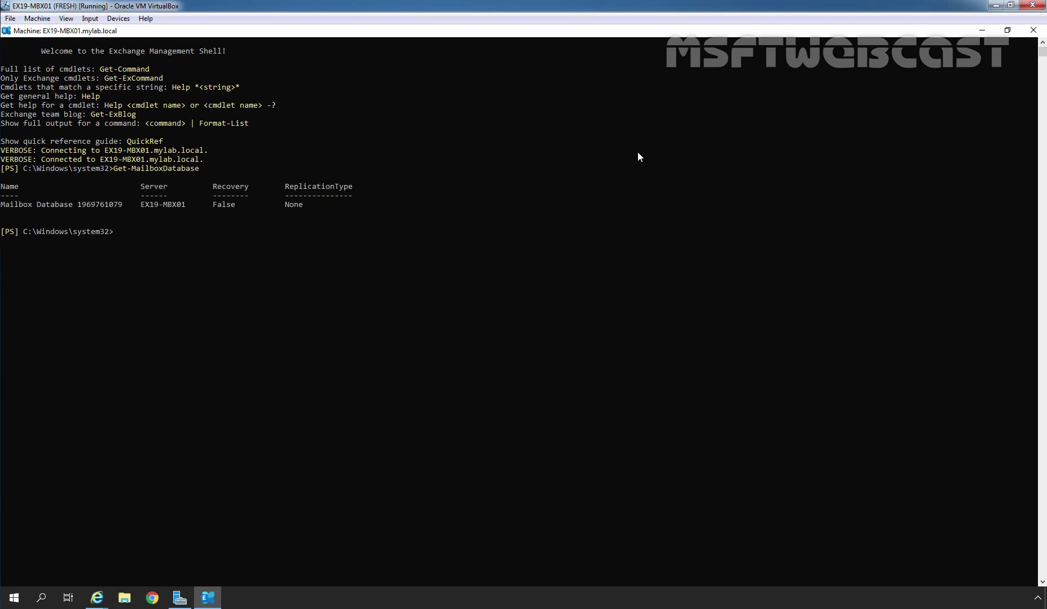